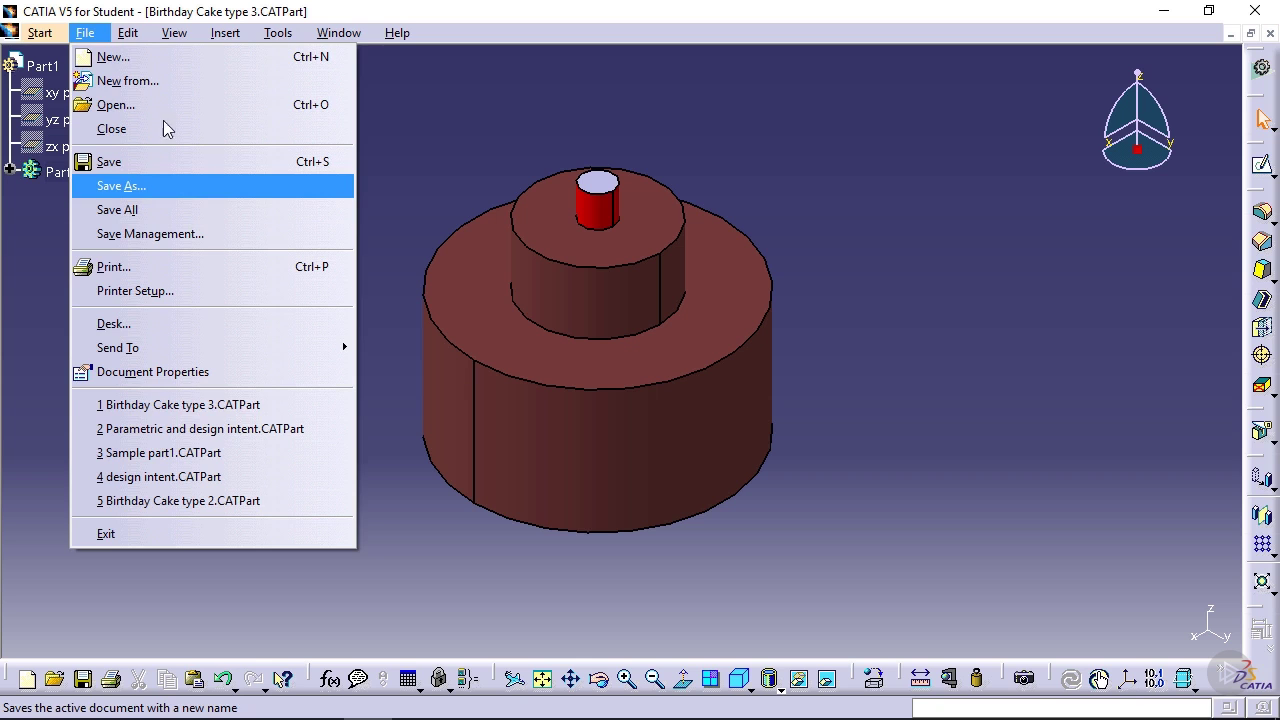
mouse_move(133, 36)
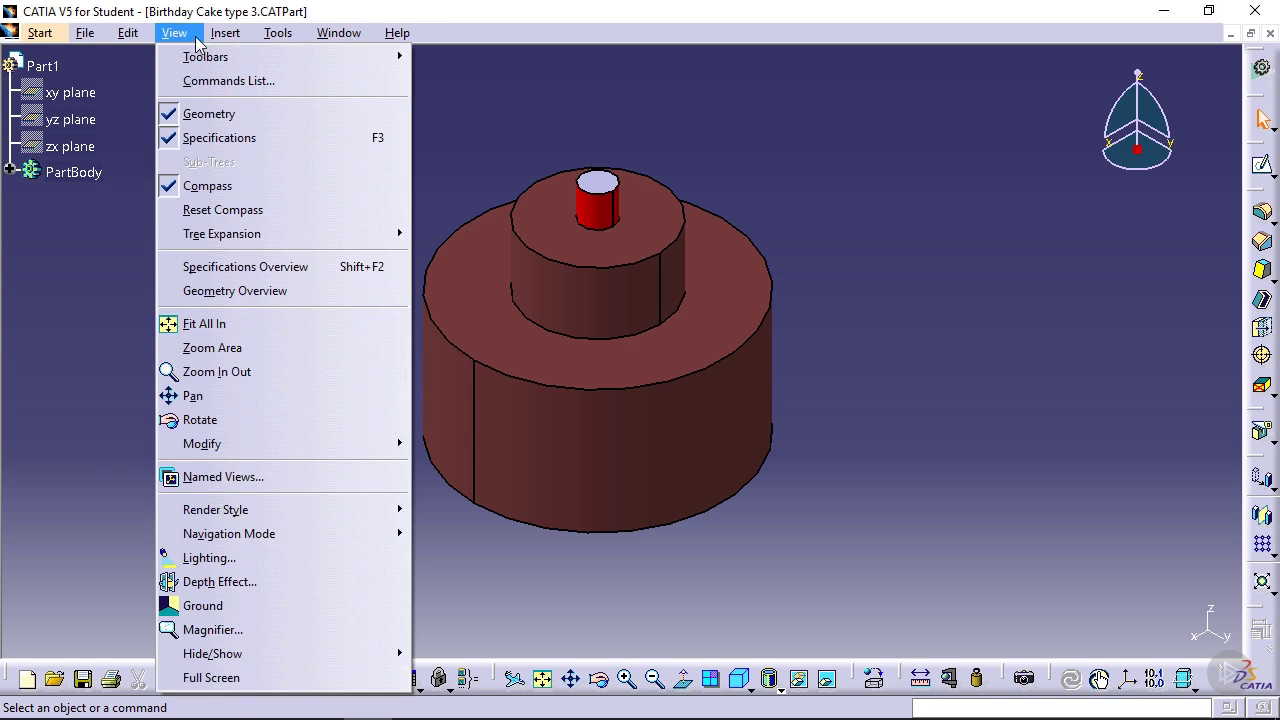
mouse_move(361, 37)
click(142, 202)
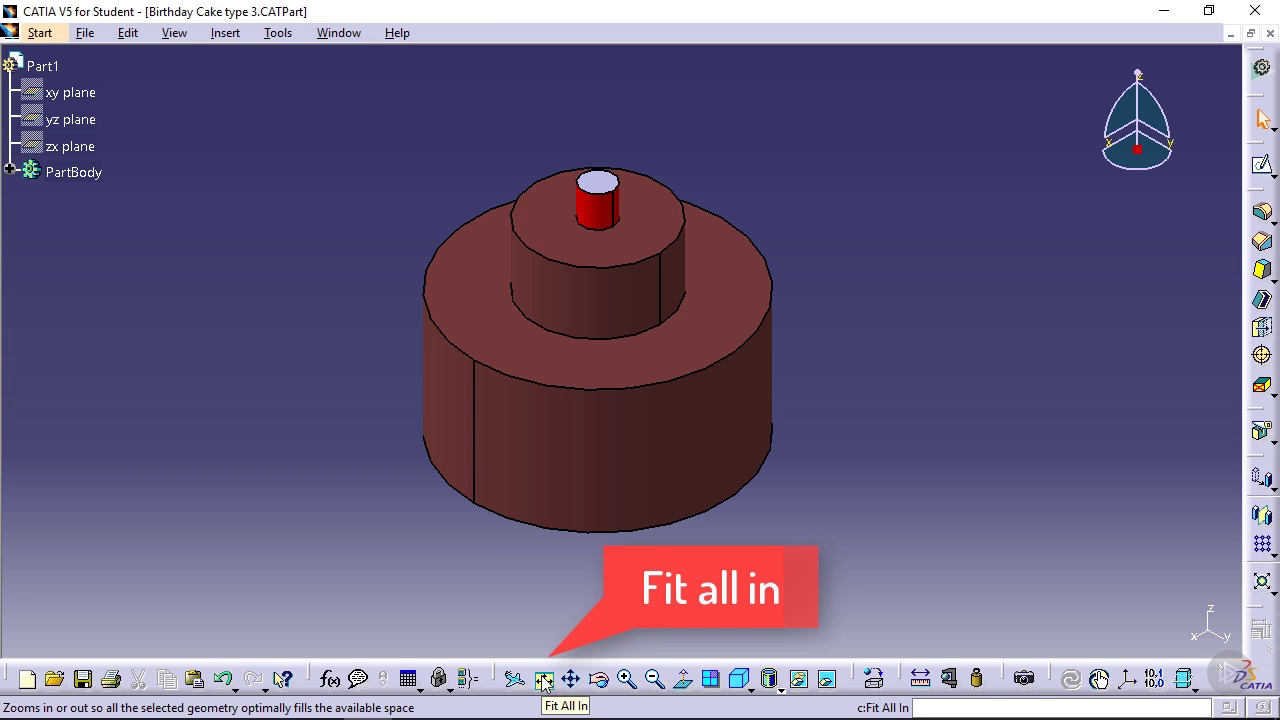
- Zoom out until the cake model is too small to see, and fit the whole part back into view
click(655, 680)
click(657, 681)
click(657, 681)
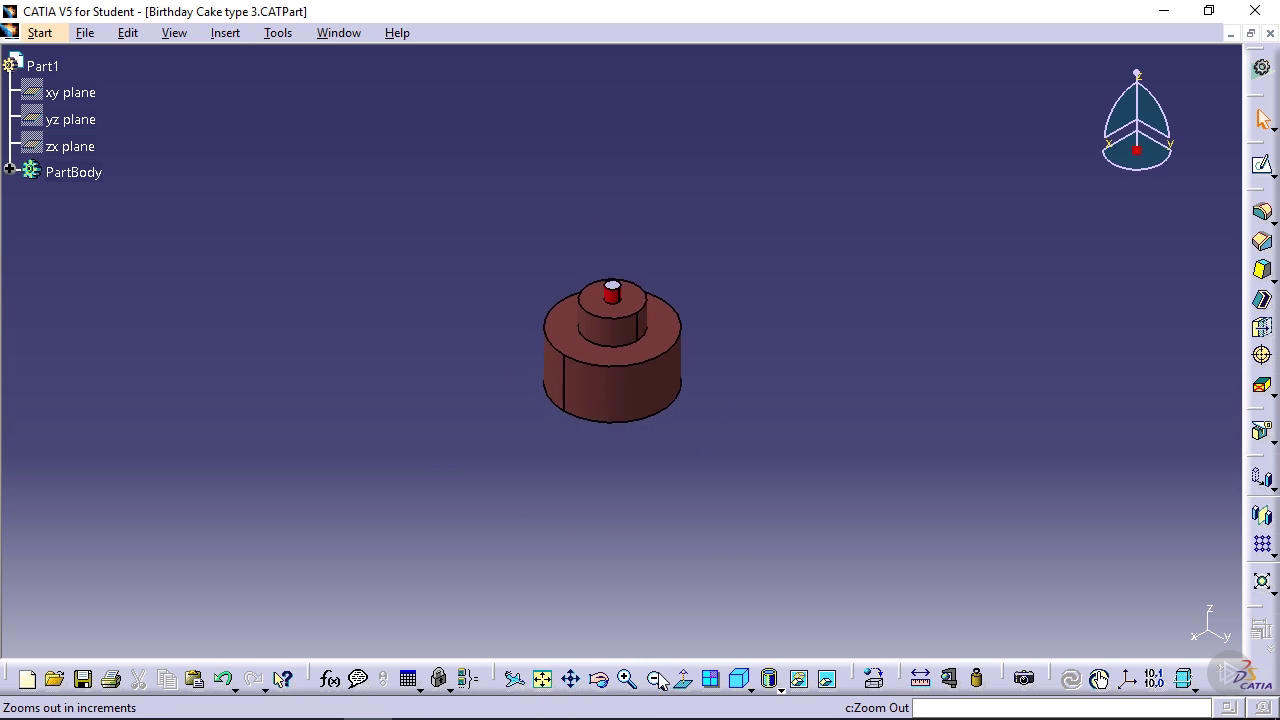
click(657, 681)
click(657, 681)
click(657, 681)
click(657, 681)
click(657, 681)
click(657, 681)
click(657, 681)
click(657, 681)
click(657, 681)
click(657, 681)
click(657, 681)
click(657, 681)
click(657, 681)
click(657, 681)
click(657, 681)
click(657, 681)
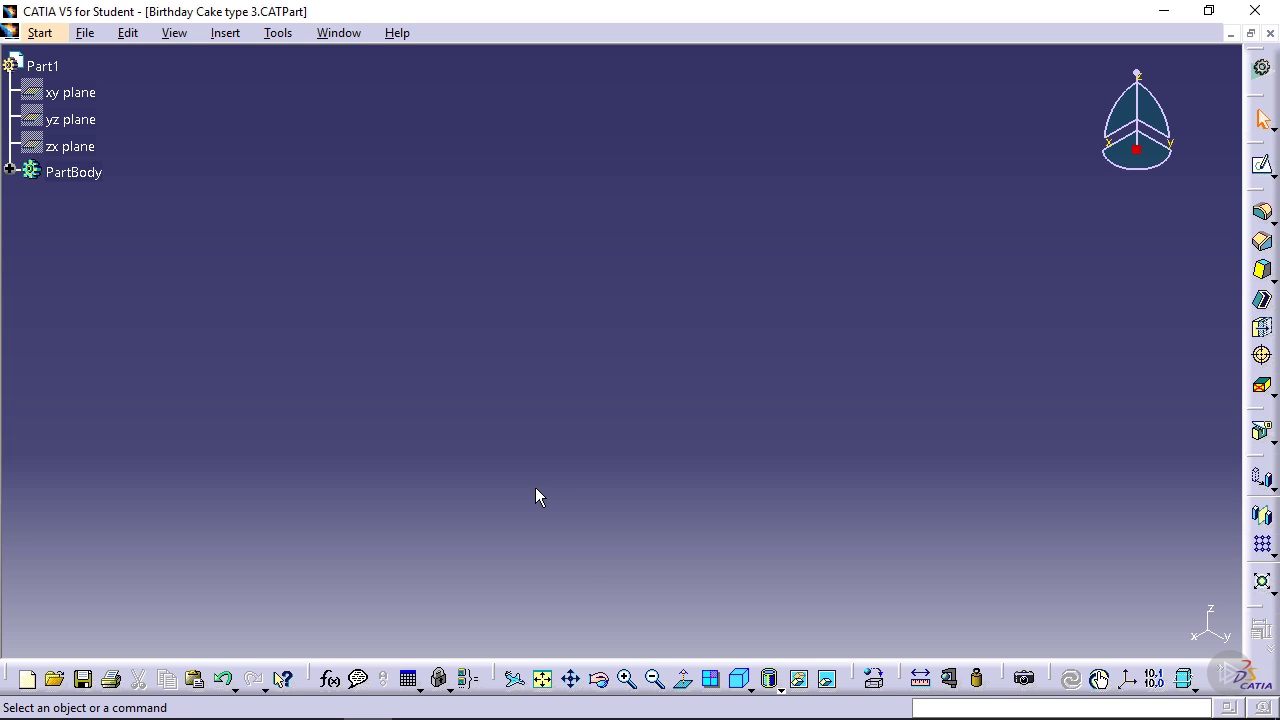
click(544, 680)
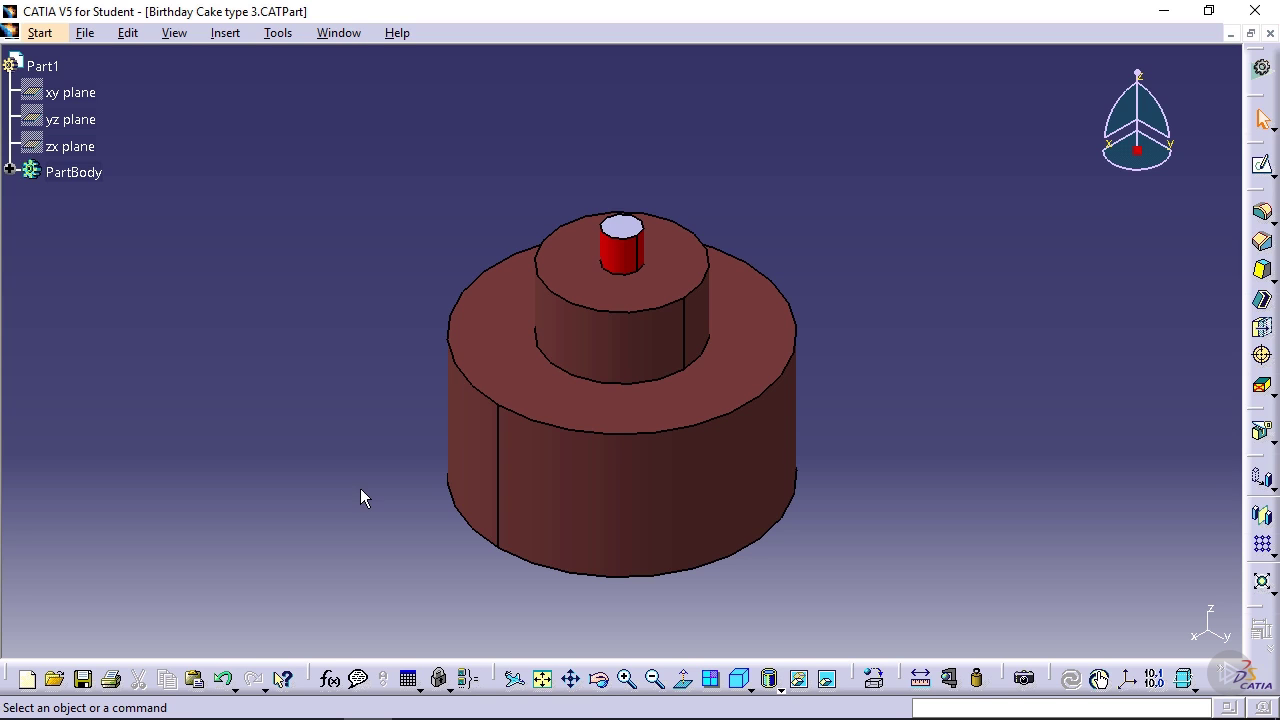
- Pan the cake model aside and back to the middle of the view, and rotate it slightly
click(572, 680)
mouse_move(623, 500)
middle_down()
mouse_move(331, 466)
mouse_move(957, 474)
middle_up()
middle_drag(831, 268, 612, 434)
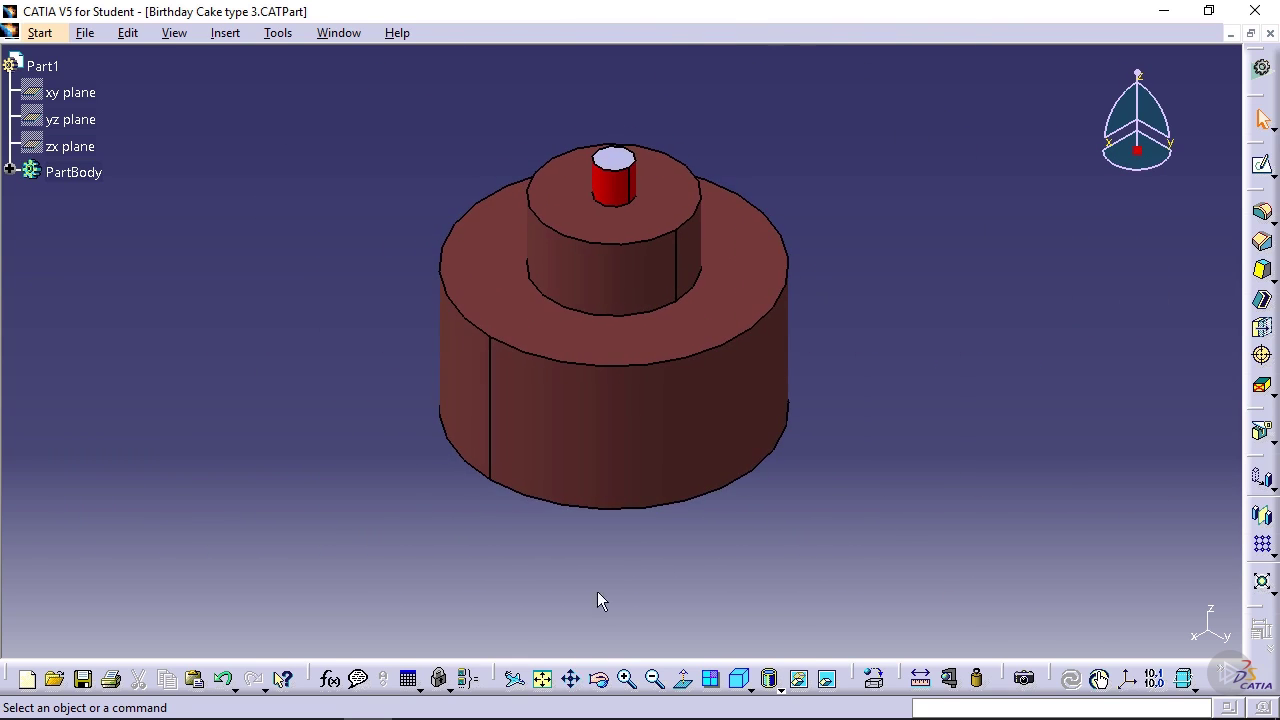
click(600, 680)
middle_drag(577, 419, 579, 417)
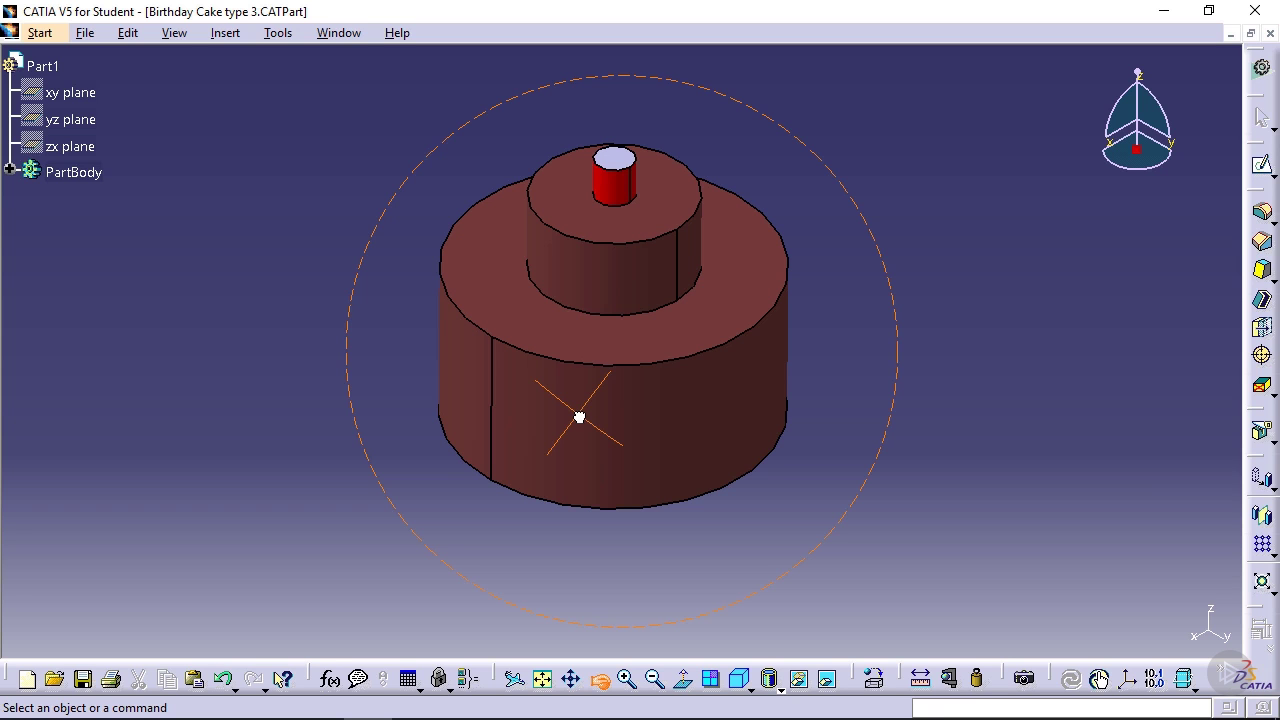
mouse_move(579, 417)
middle_down()
mouse_move(586, 369)
mouse_move(598, 405)
mouse_move(609, 109)
mouse_move(603, 266)
mouse_move(654, 545)
mouse_move(600, 371)
mouse_move(303, 391)
mouse_move(903, 391)
mouse_move(857, 200)
mouse_move(800, 140)
mouse_move(725, 93)
mouse_move(520, 89)
mouse_move(437, 131)
mouse_move(368, 234)
mouse_move(340, 357)
mouse_move(383, 520)
mouse_move(546, 611)
mouse_move(764, 617)
mouse_move(854, 466)
mouse_move(766, 351)
mouse_move(603, 309)
mouse_move(563, 402)
middle_up()
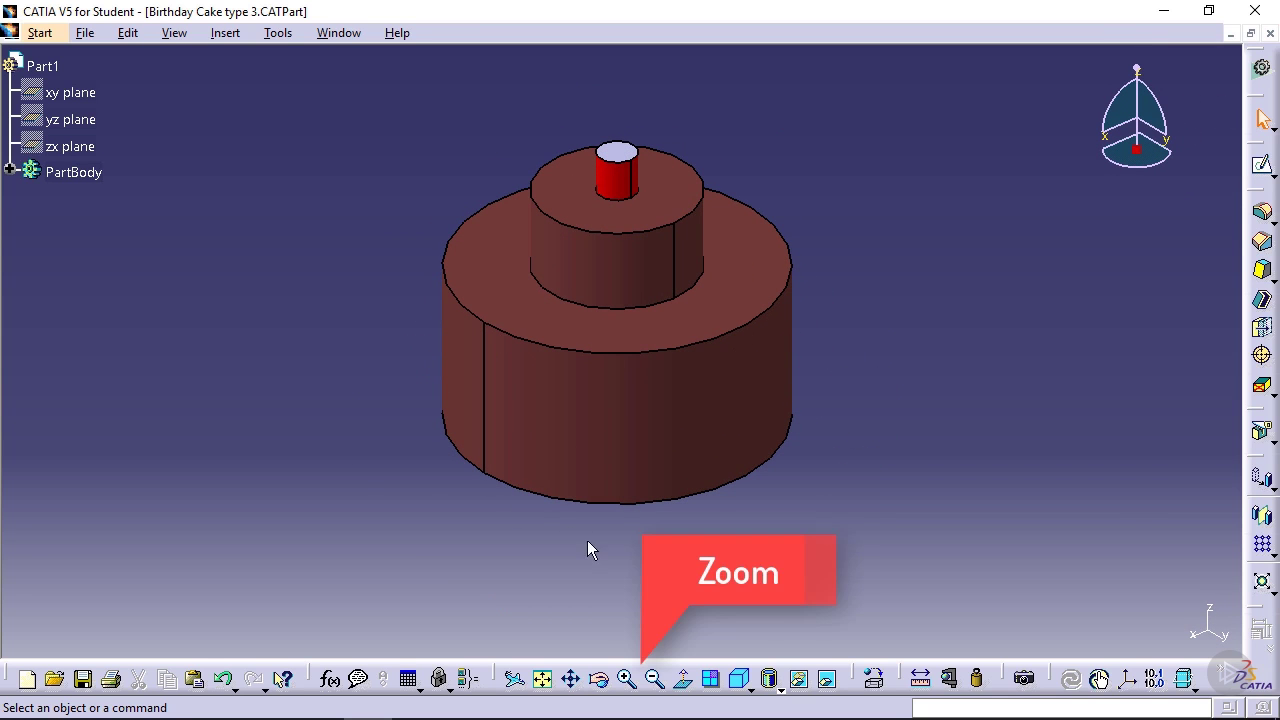
- Zoom in on the cake model by two increments and zoom back out
click(627, 680)
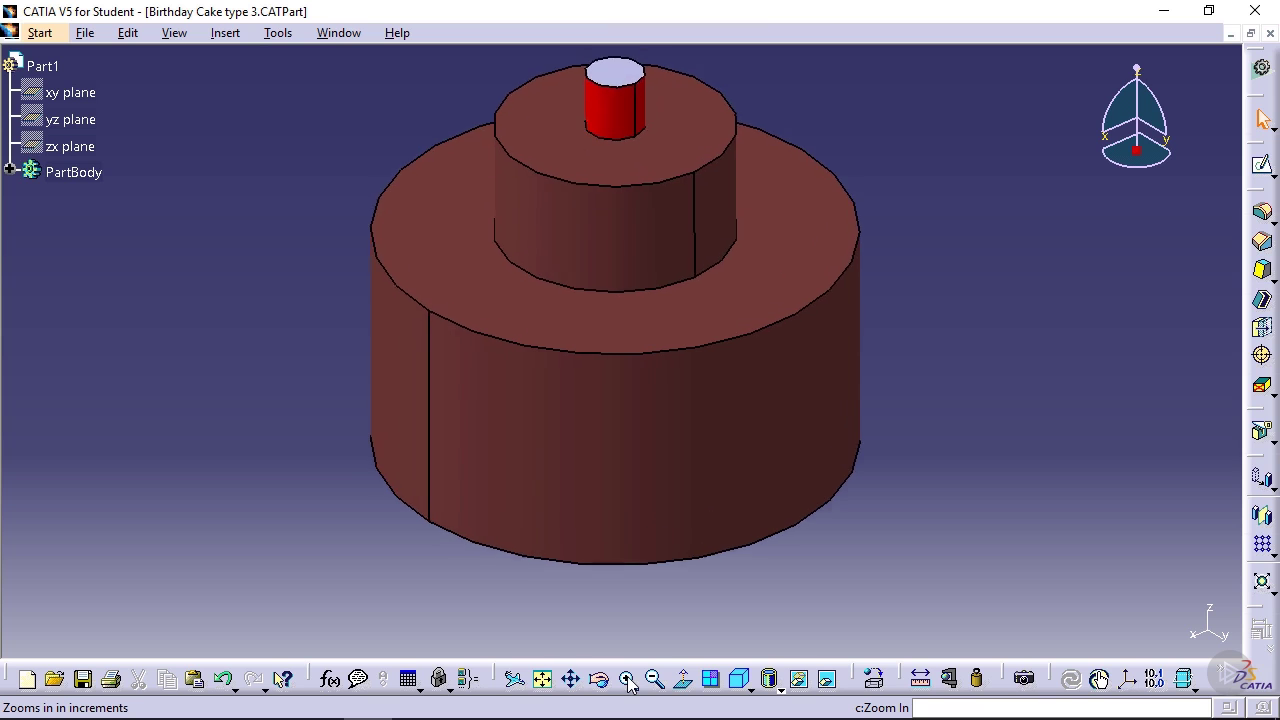
click(627, 680)
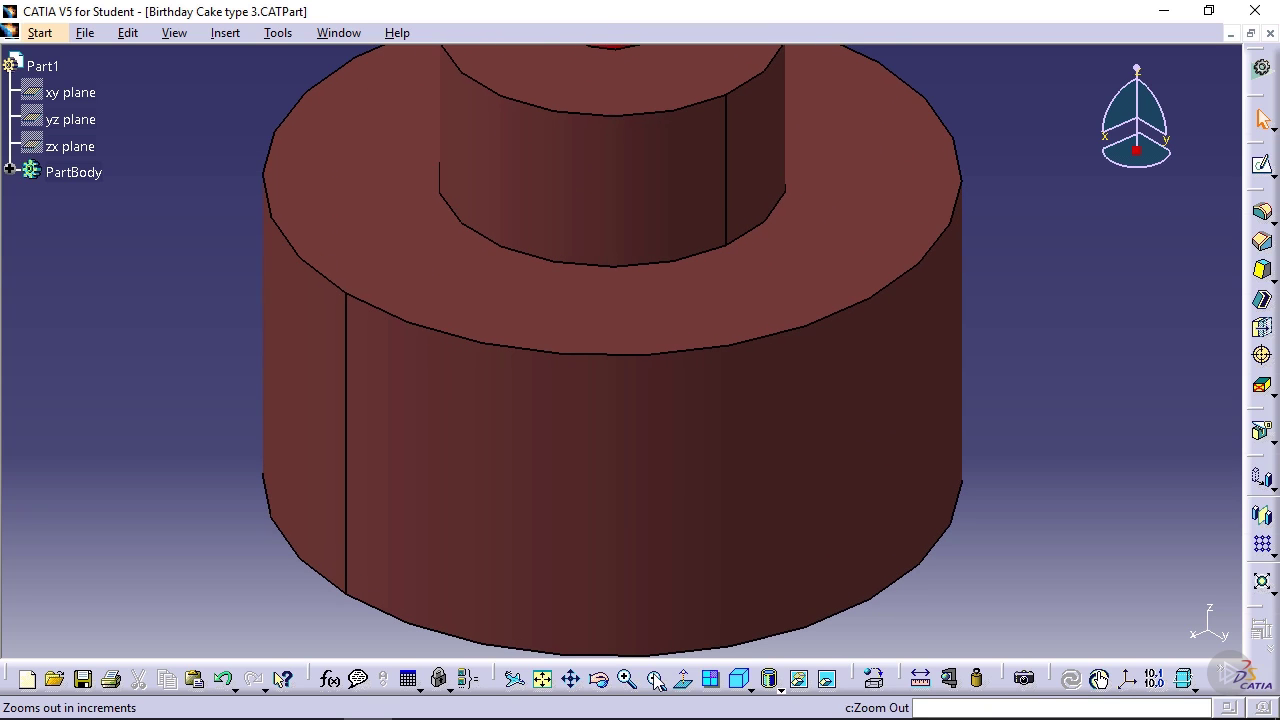
click(655, 680)
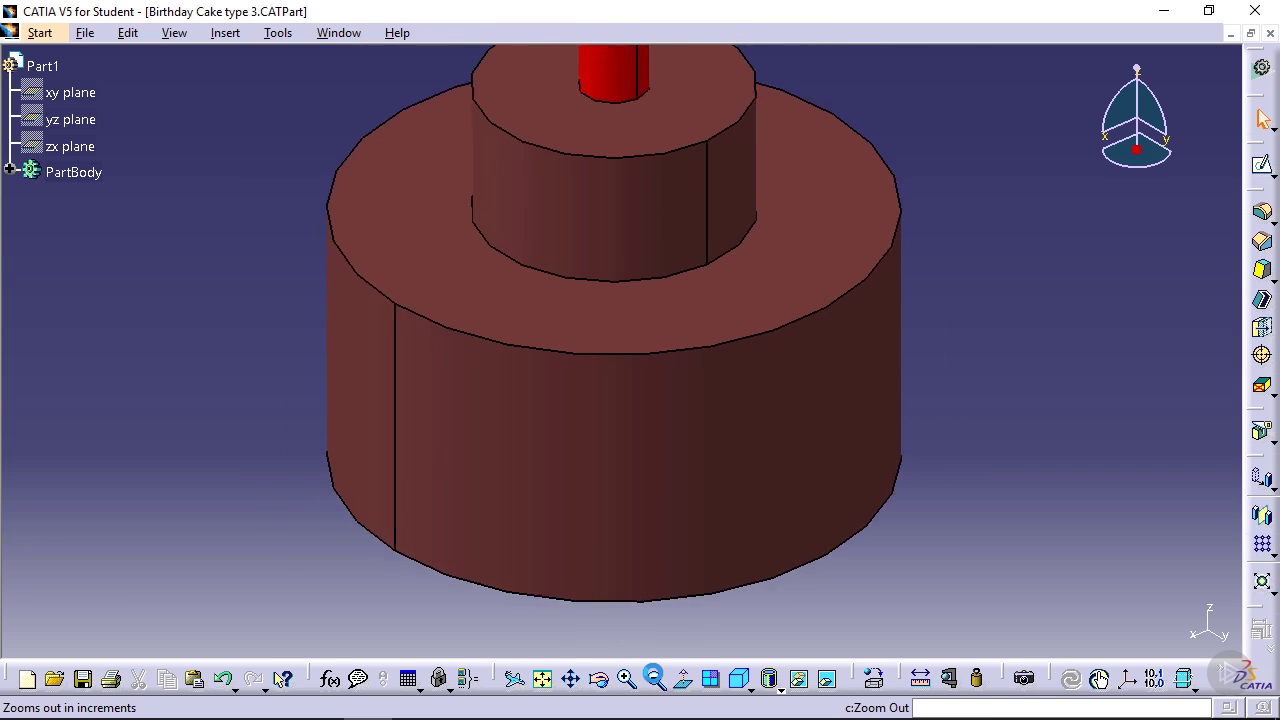
click(655, 680)
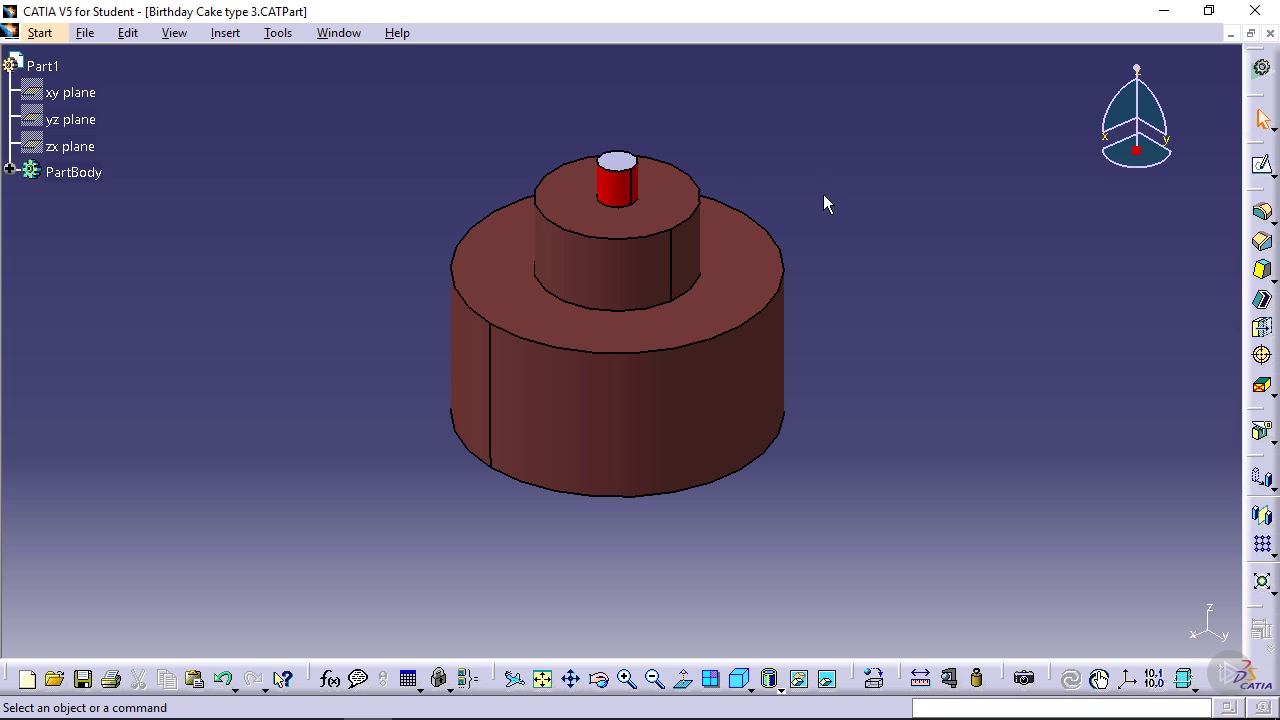
- View the cake normal to the upper tier's top face, and pan the part to the middle of the view
click(680, 207)
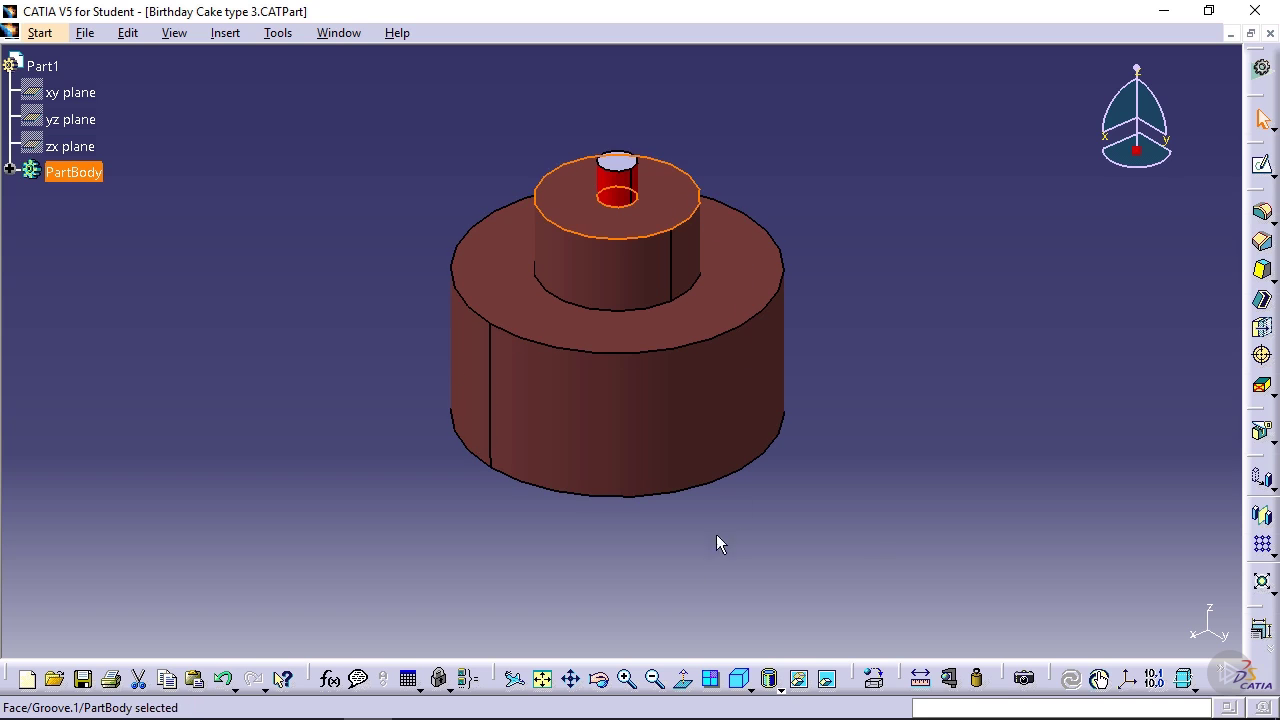
click(684, 681)
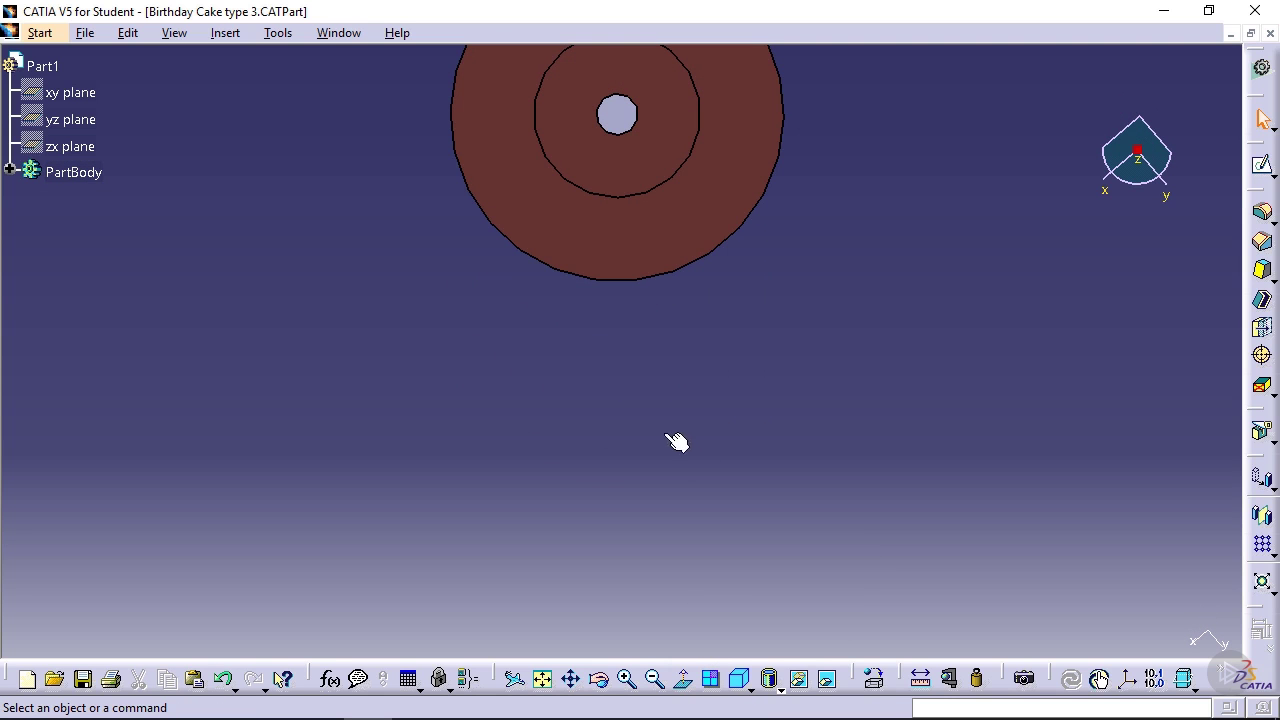
click(570, 679)
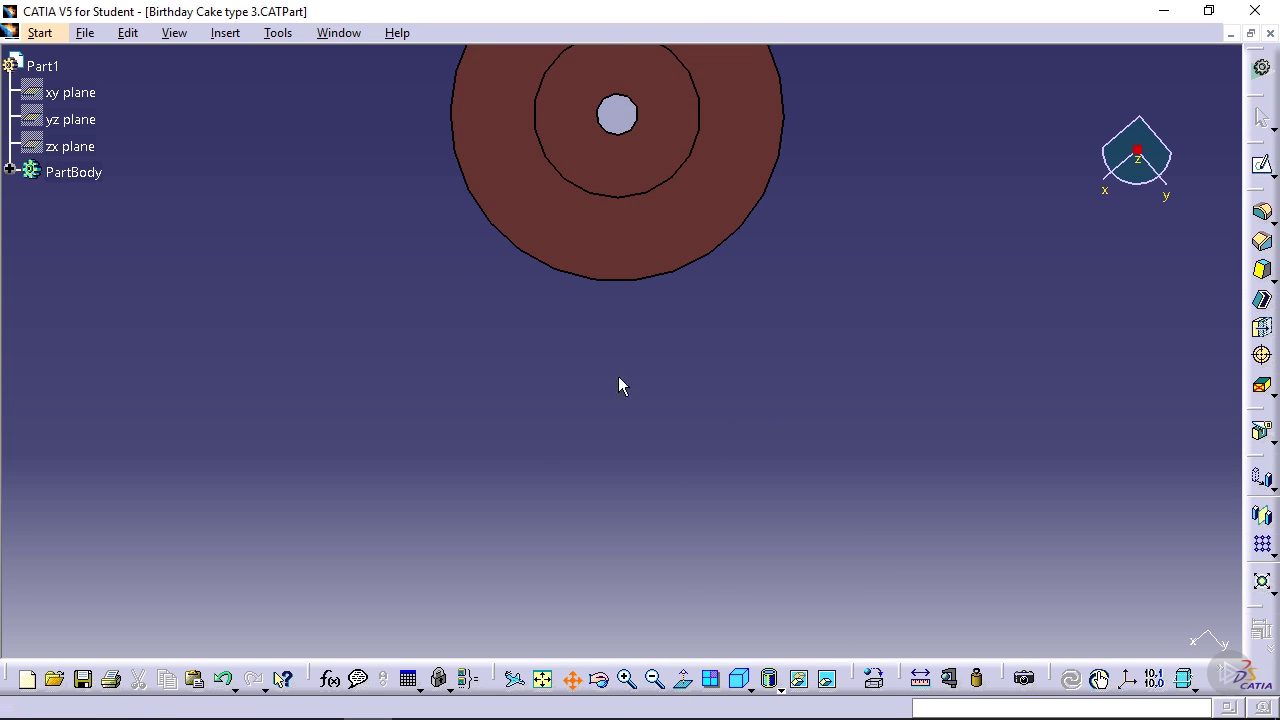
drag(634, 251, 637, 437)
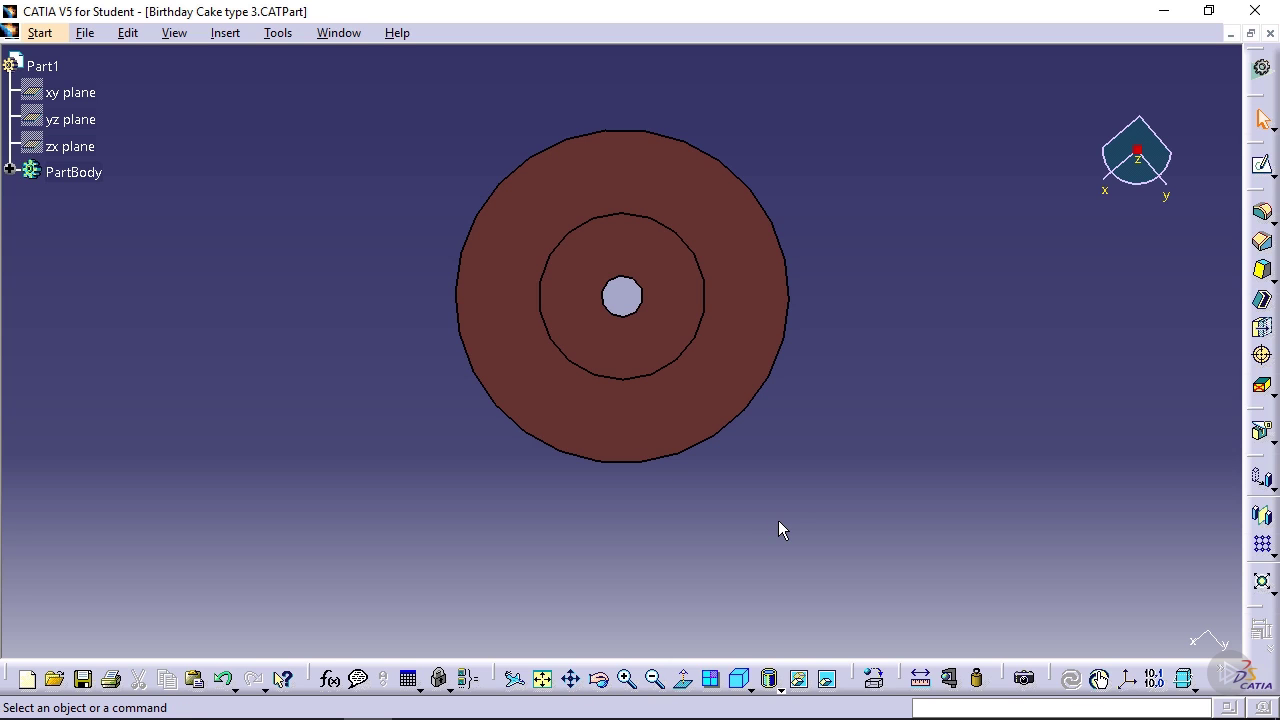
click(661, 332)
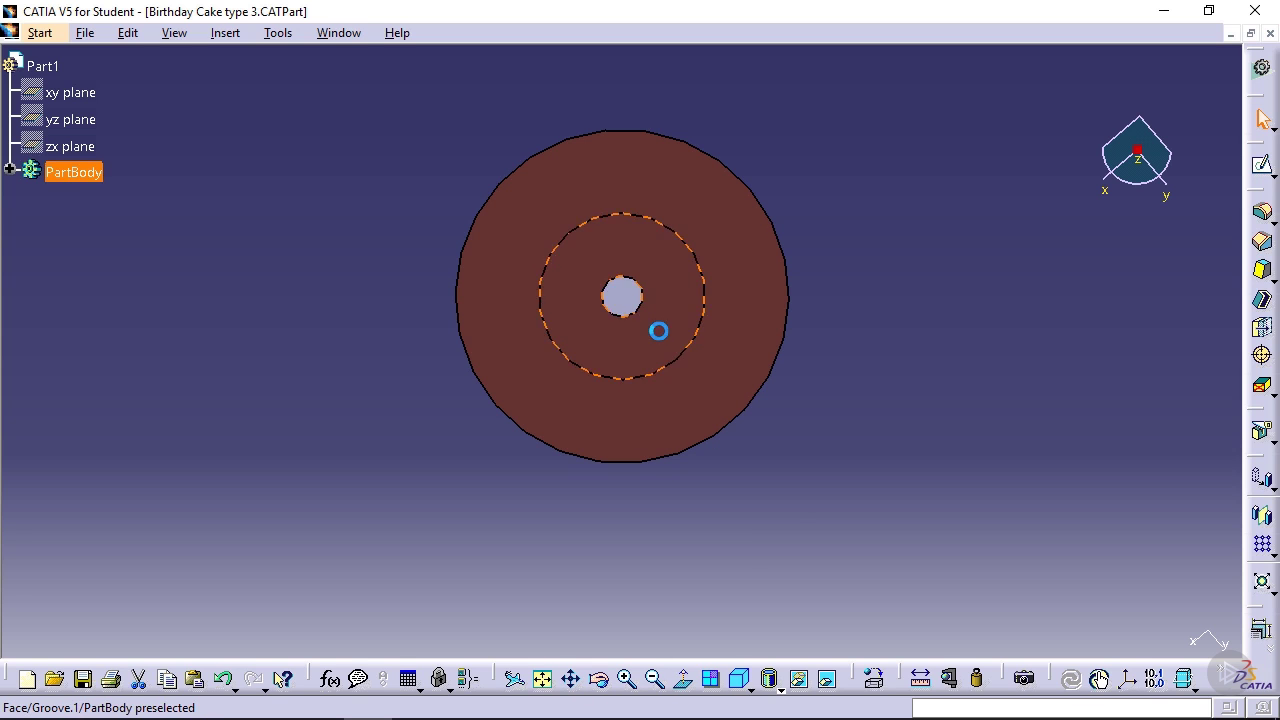
click(743, 570)
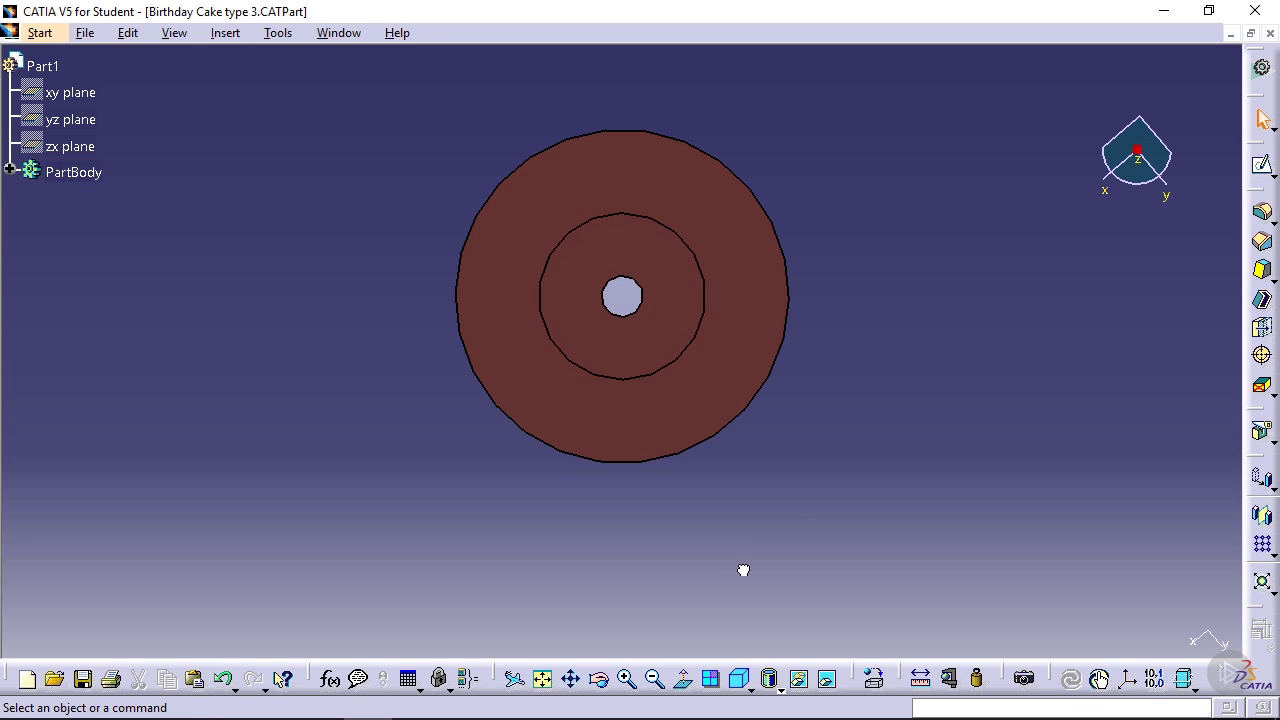
- Examine the cake in the four-way multi-view layout, and return to a single isometric view
click(714, 681)
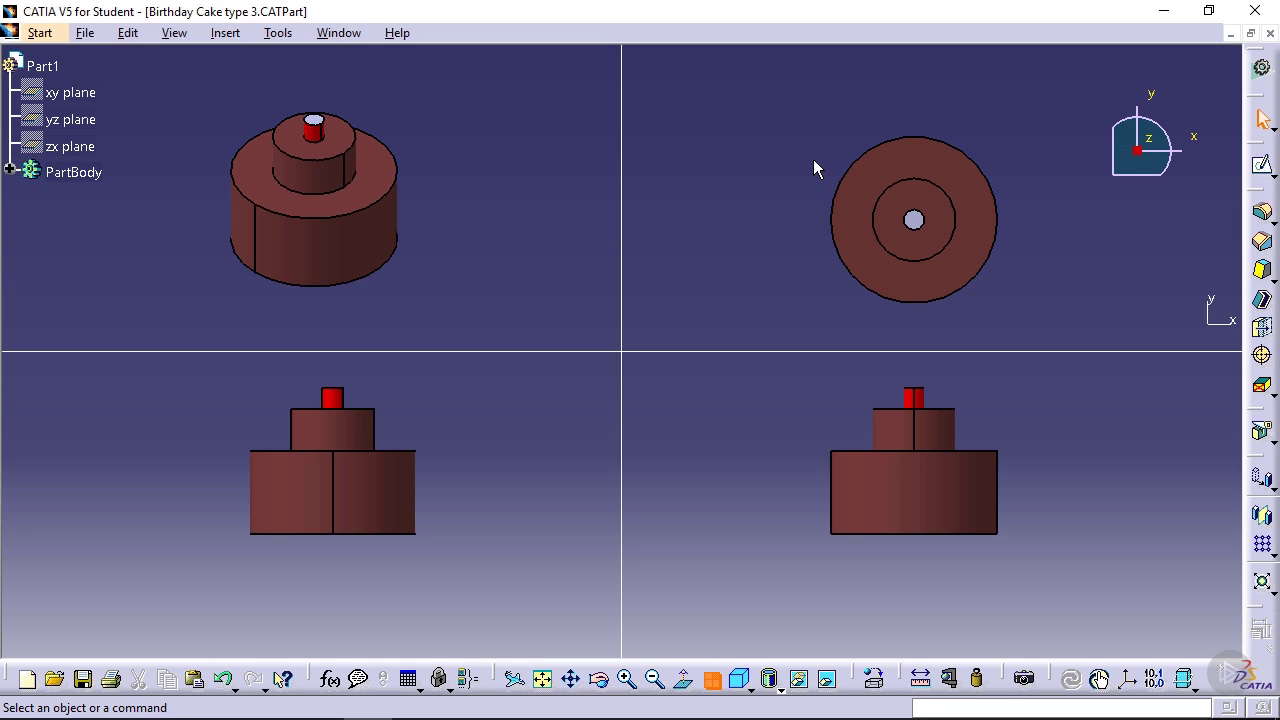
click(712, 682)
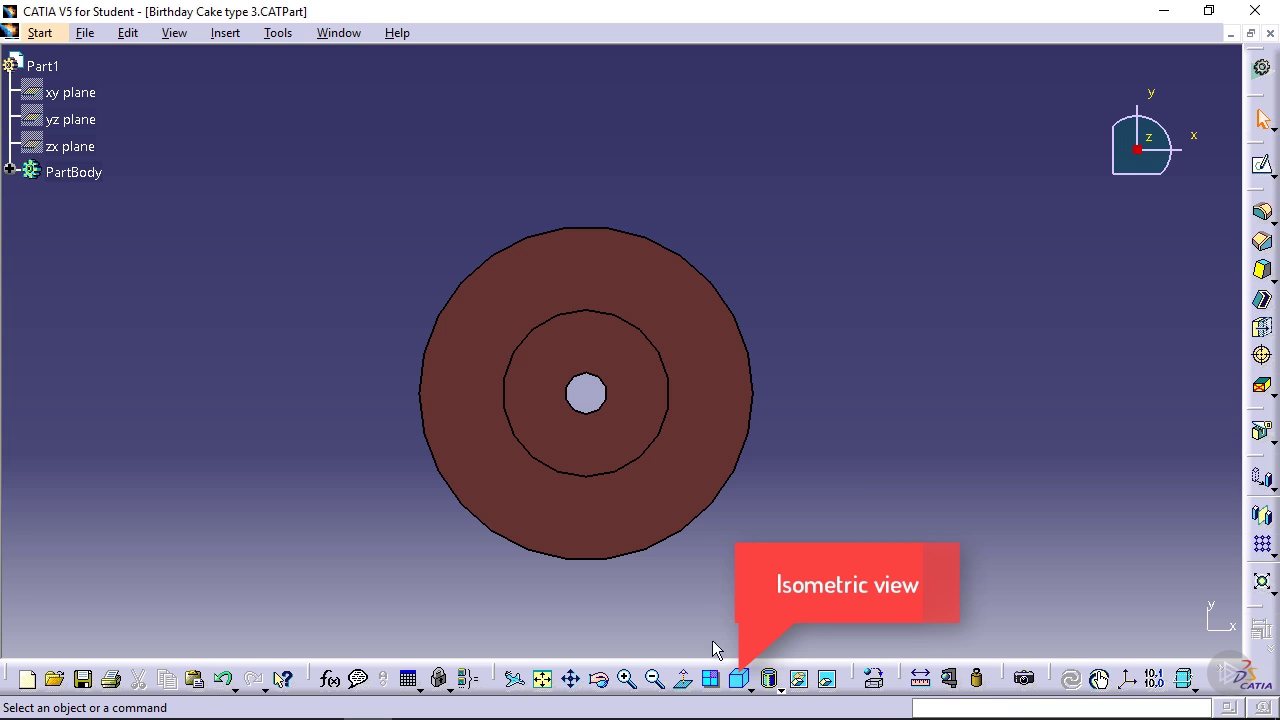
click(741, 681)
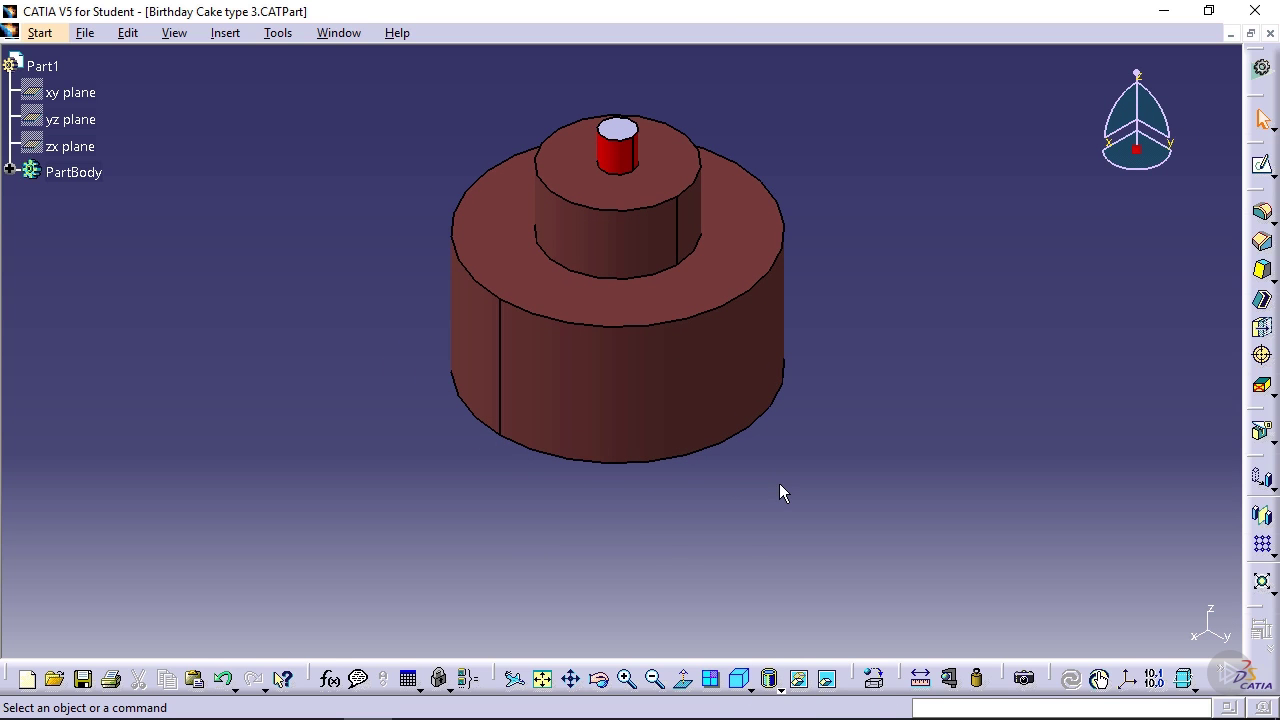
- Examine the cake in the standard front and right views, and return to the isometric view
click(753, 687)
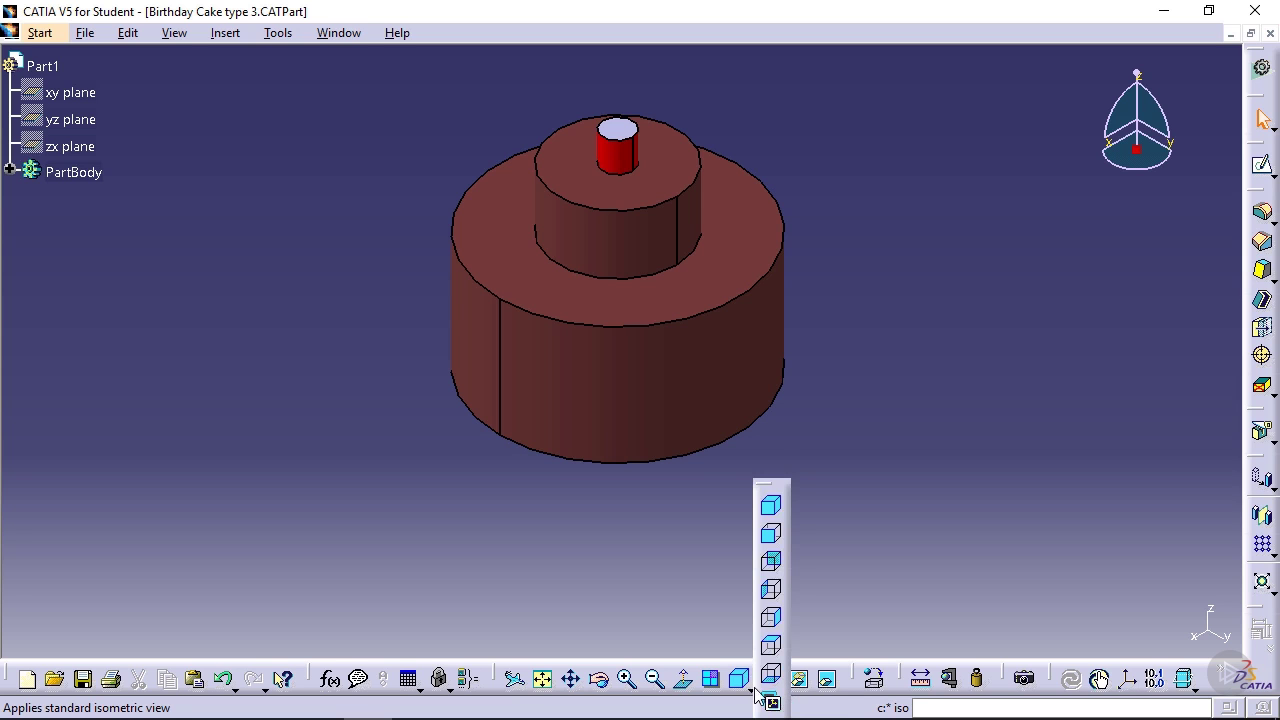
click(770, 537)
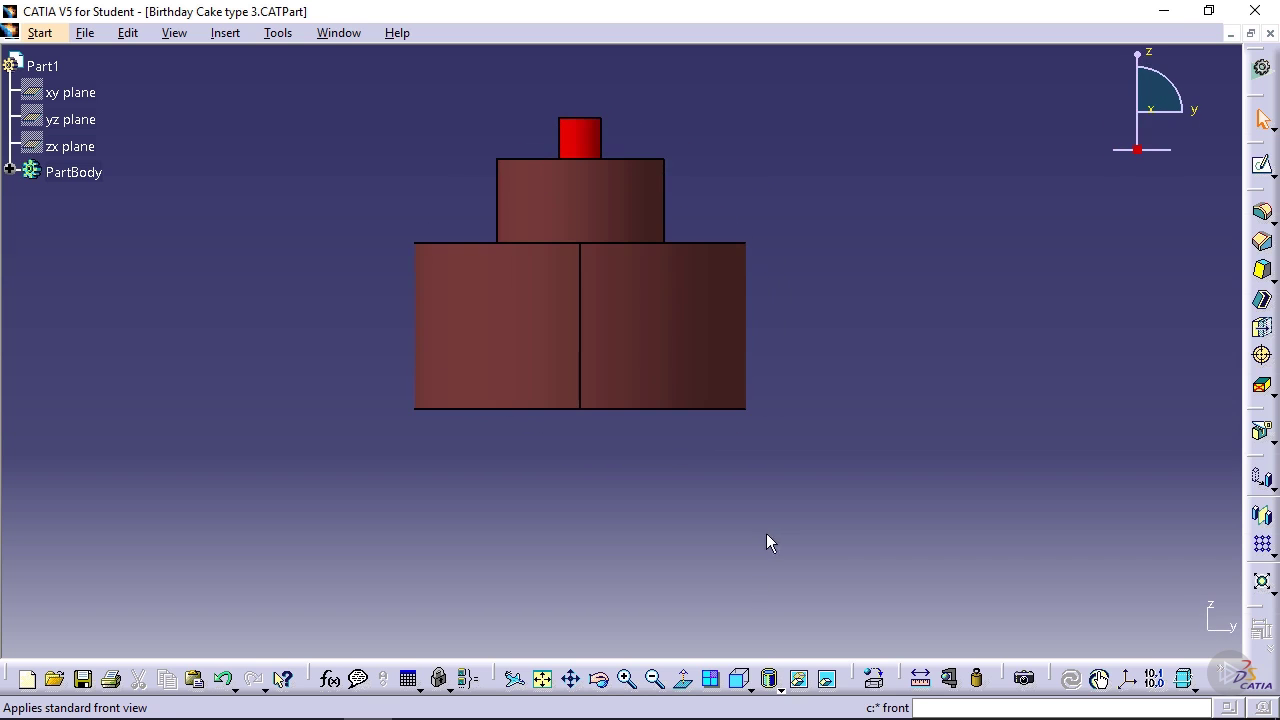
click(740, 686)
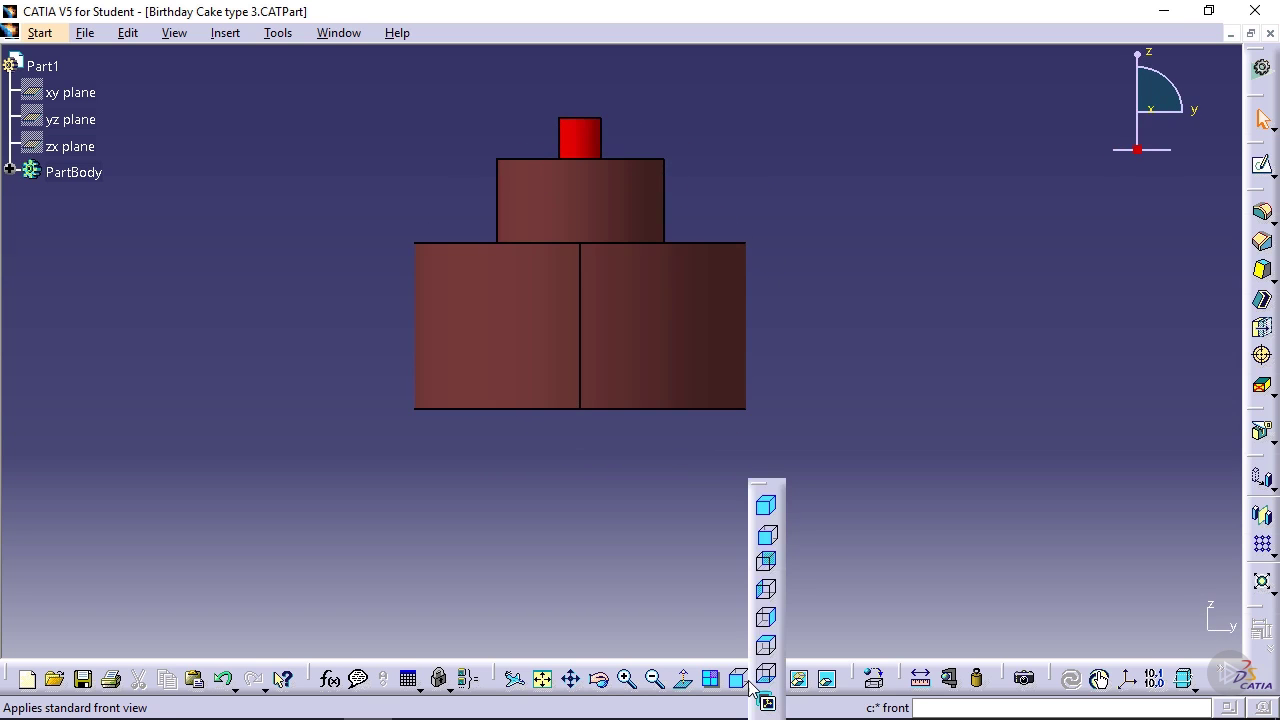
click(773, 618)
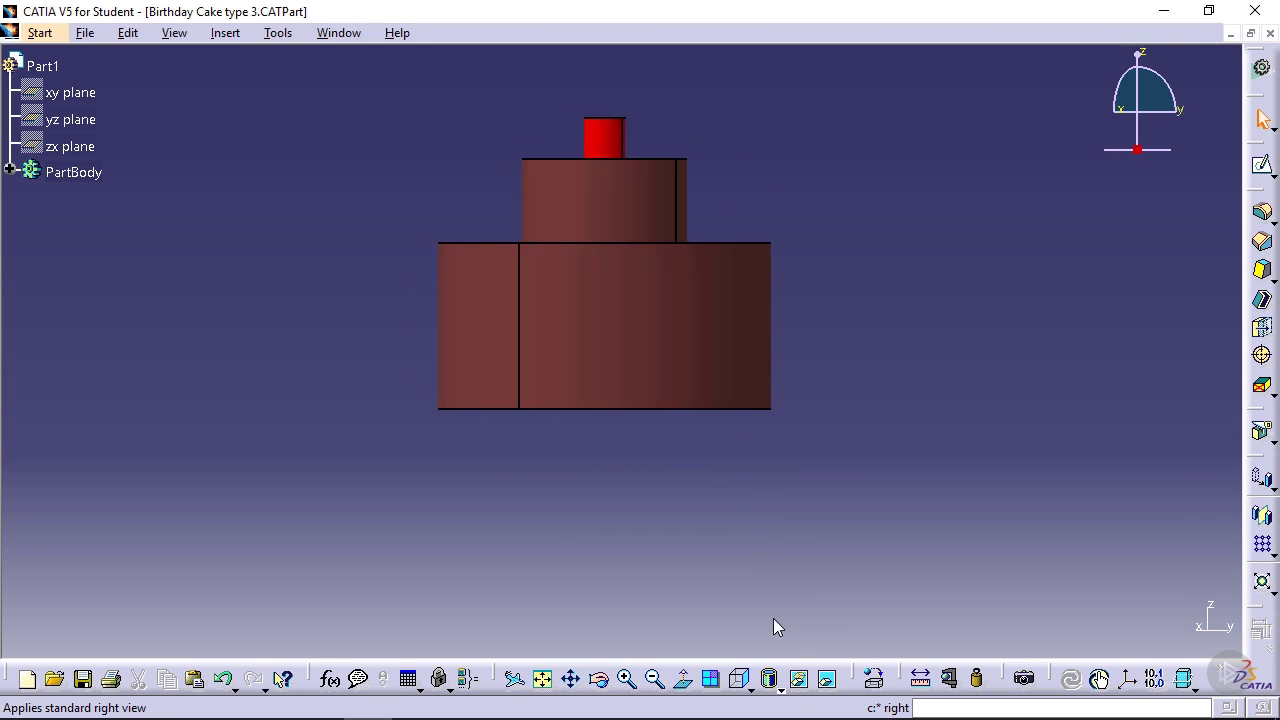
click(750, 686)
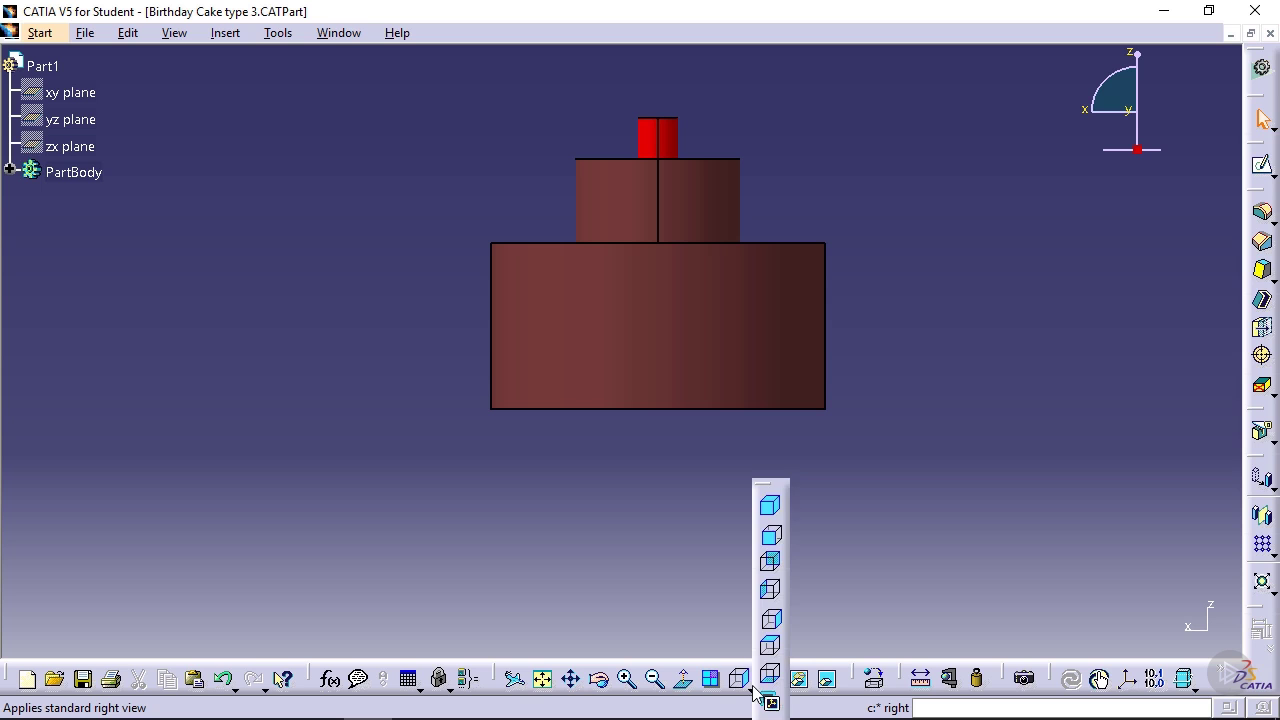
click(773, 509)
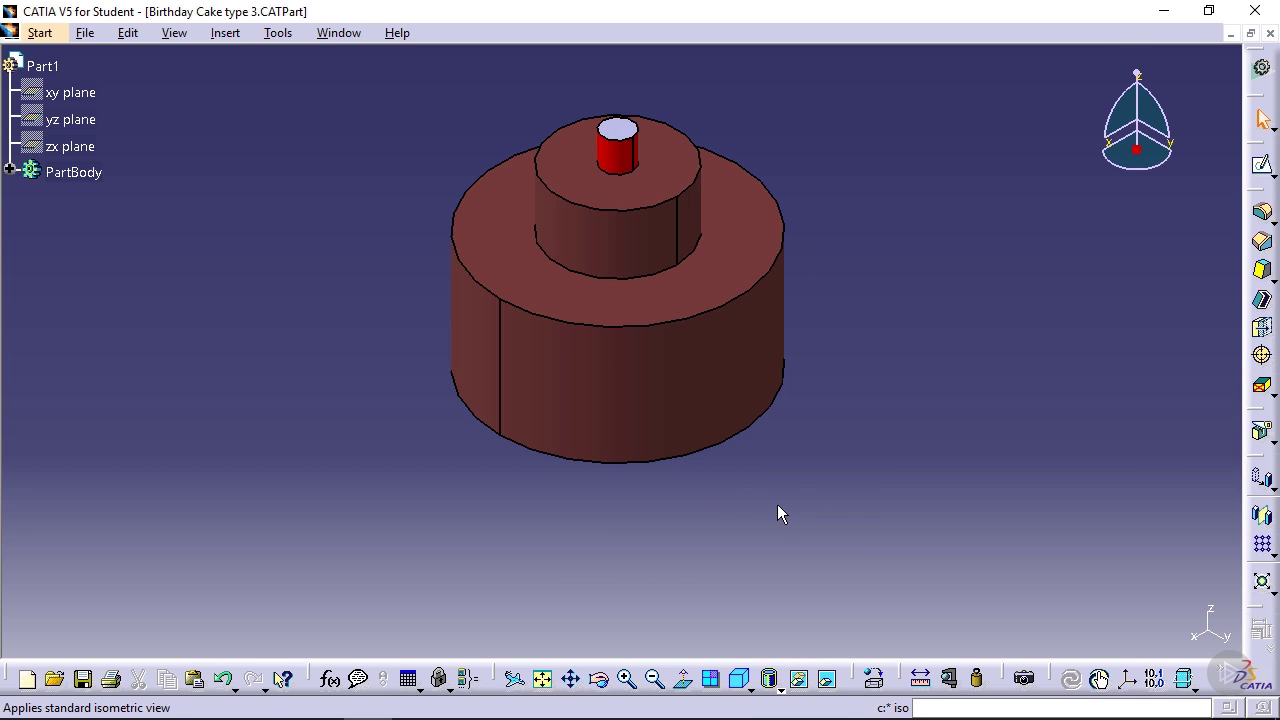
- Display the part in plain Shading mode, and switch it back to Shading with Edges
click(777, 686)
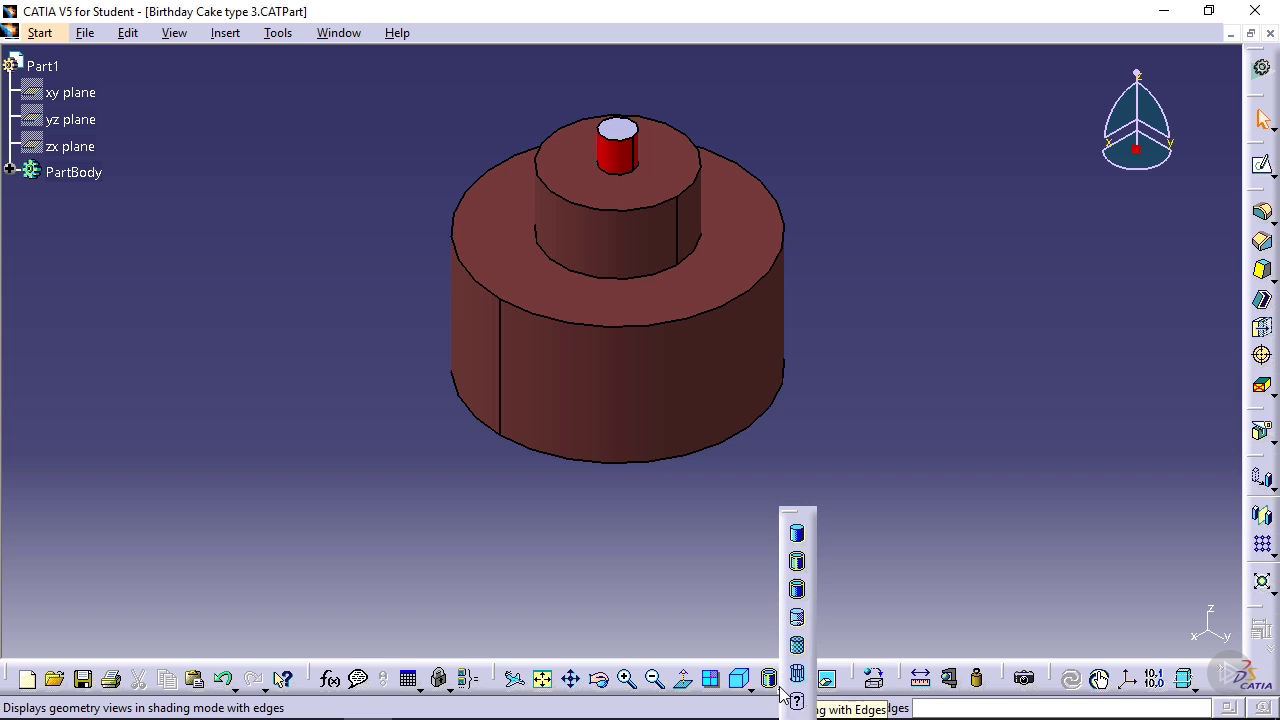
click(799, 537)
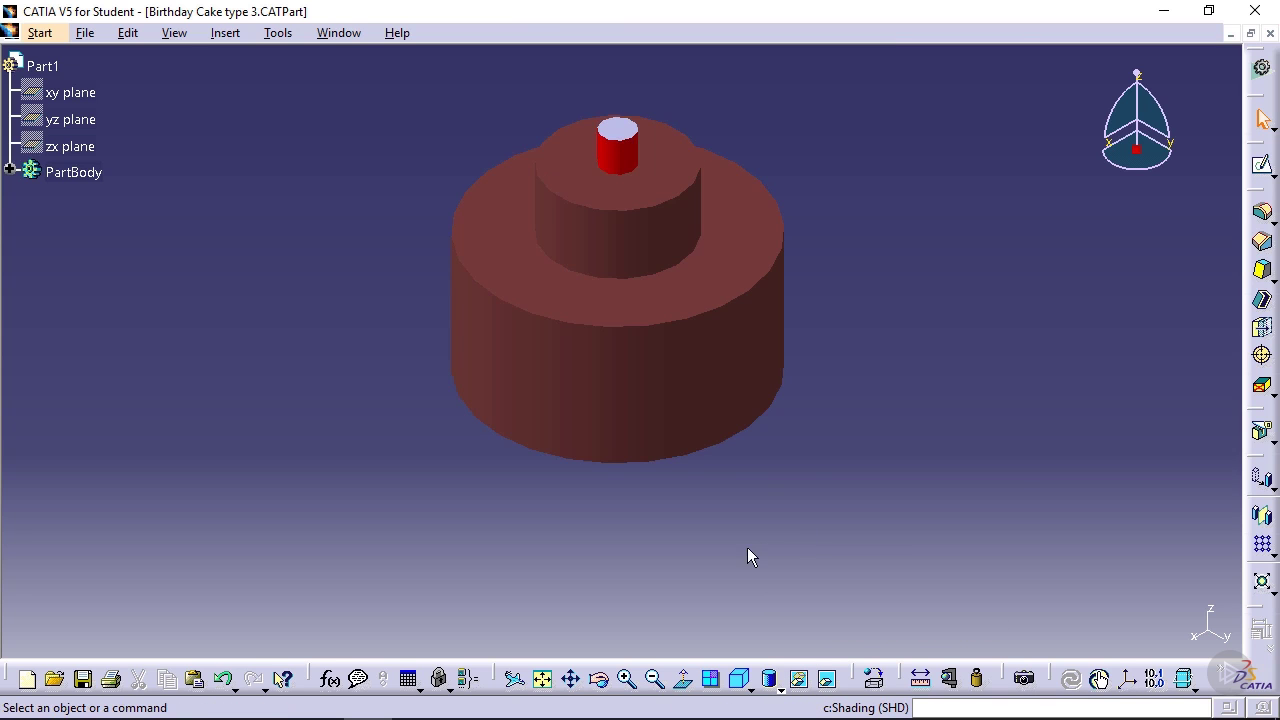
click(781, 687)
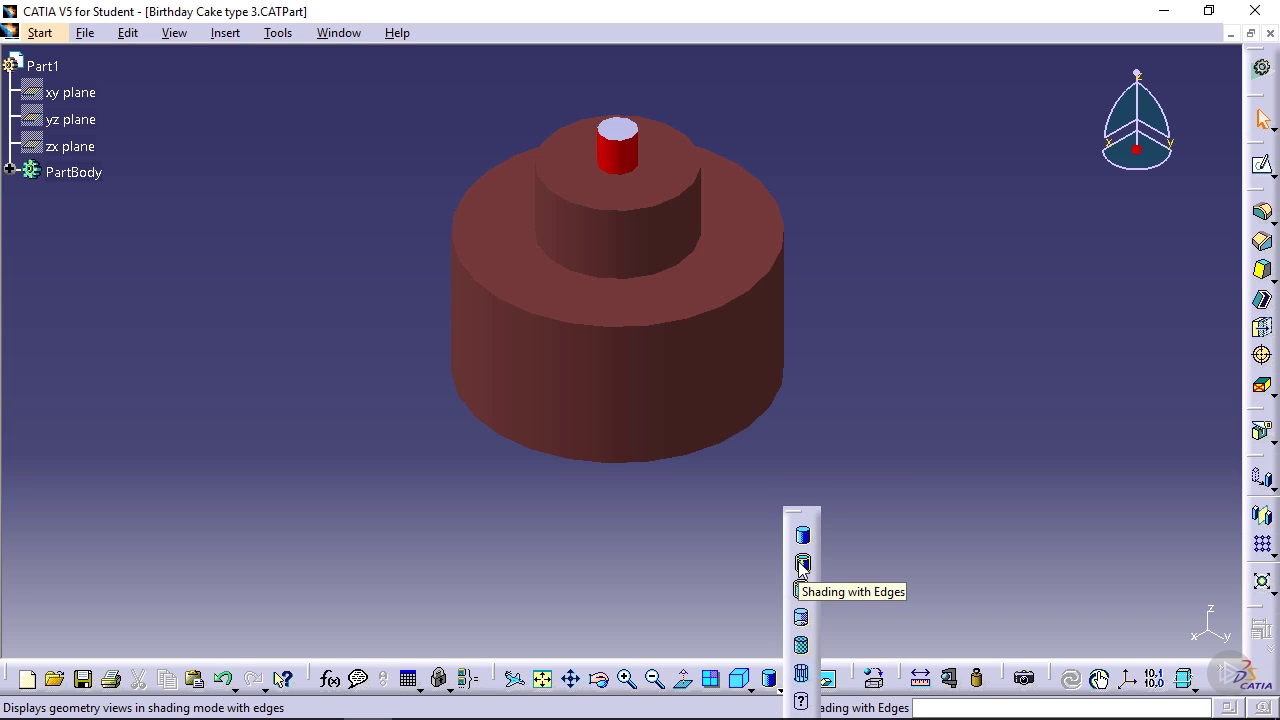
click(801, 565)
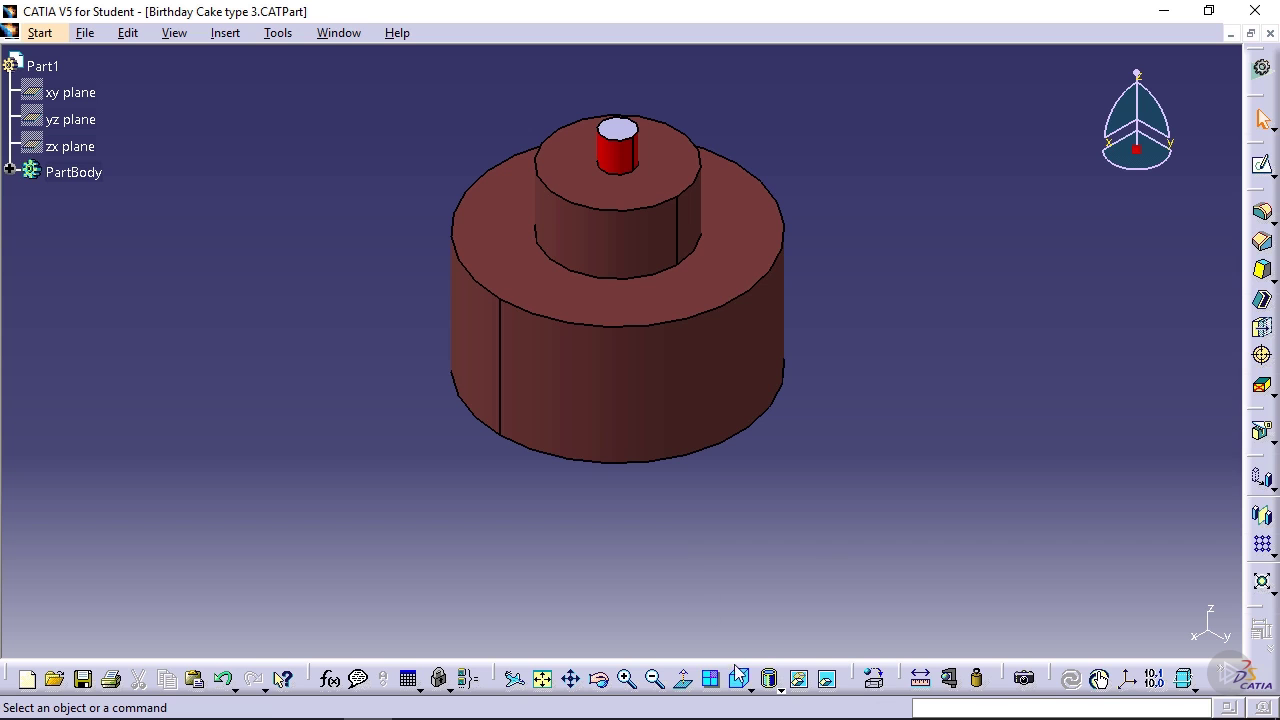
- Display the part in Shading with Edges and Hidden Edges mode, and restore Shading with Edges
click(769, 677)
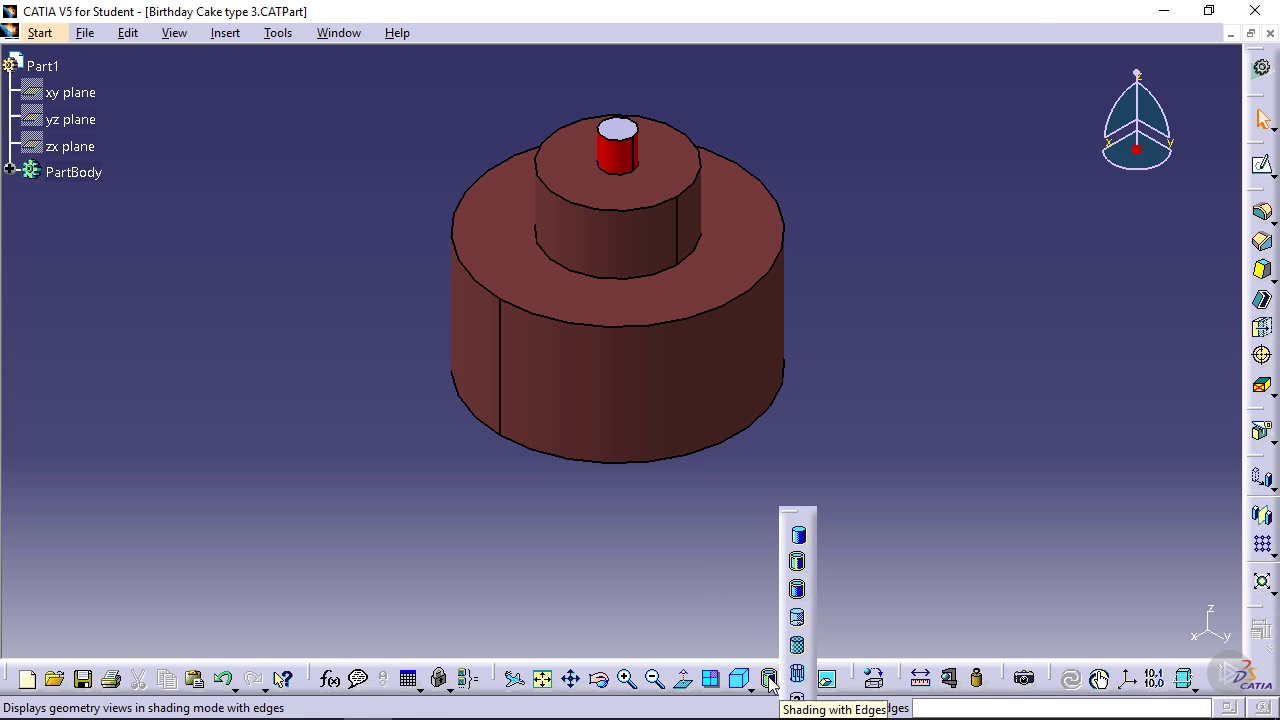
click(798, 619)
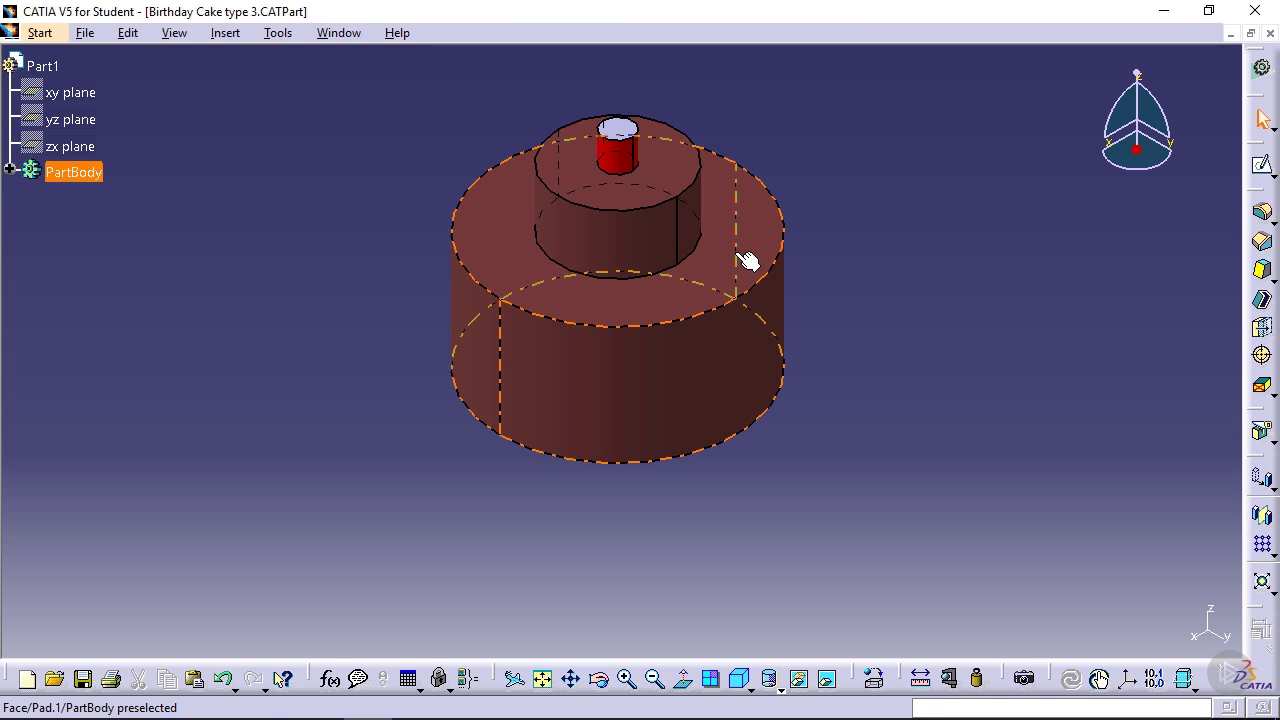
click(780, 689)
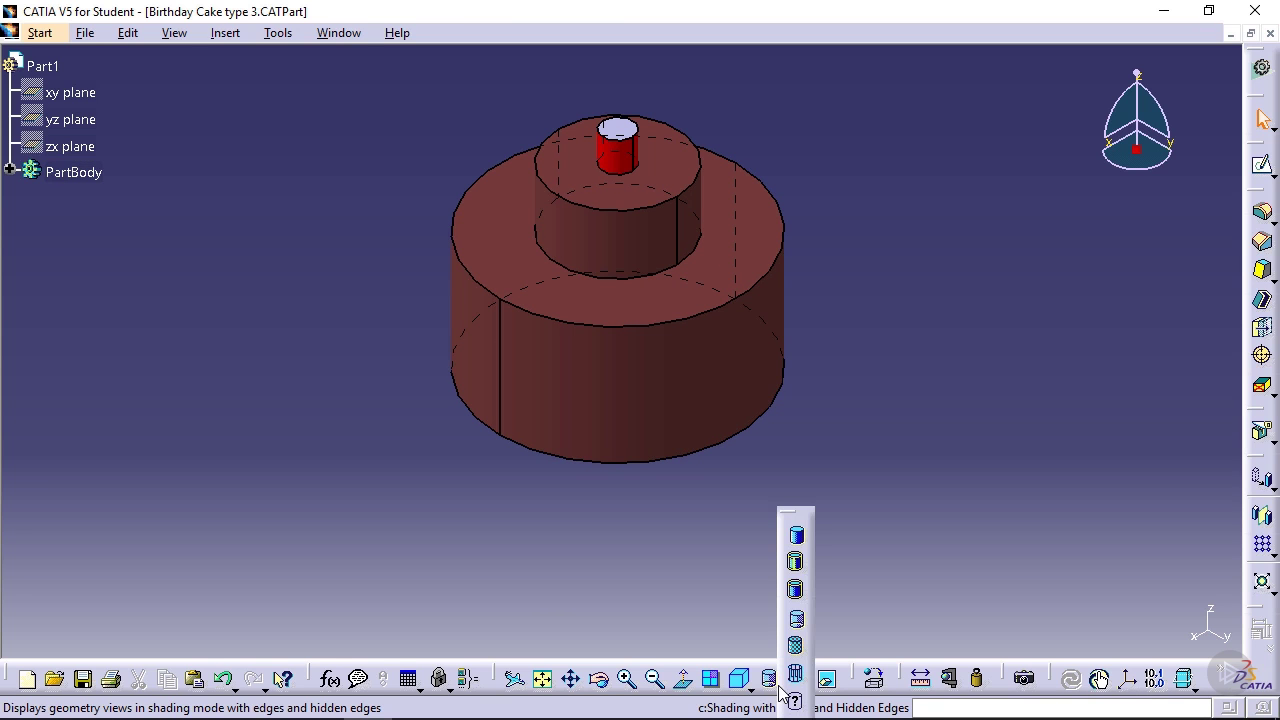
click(797, 562)
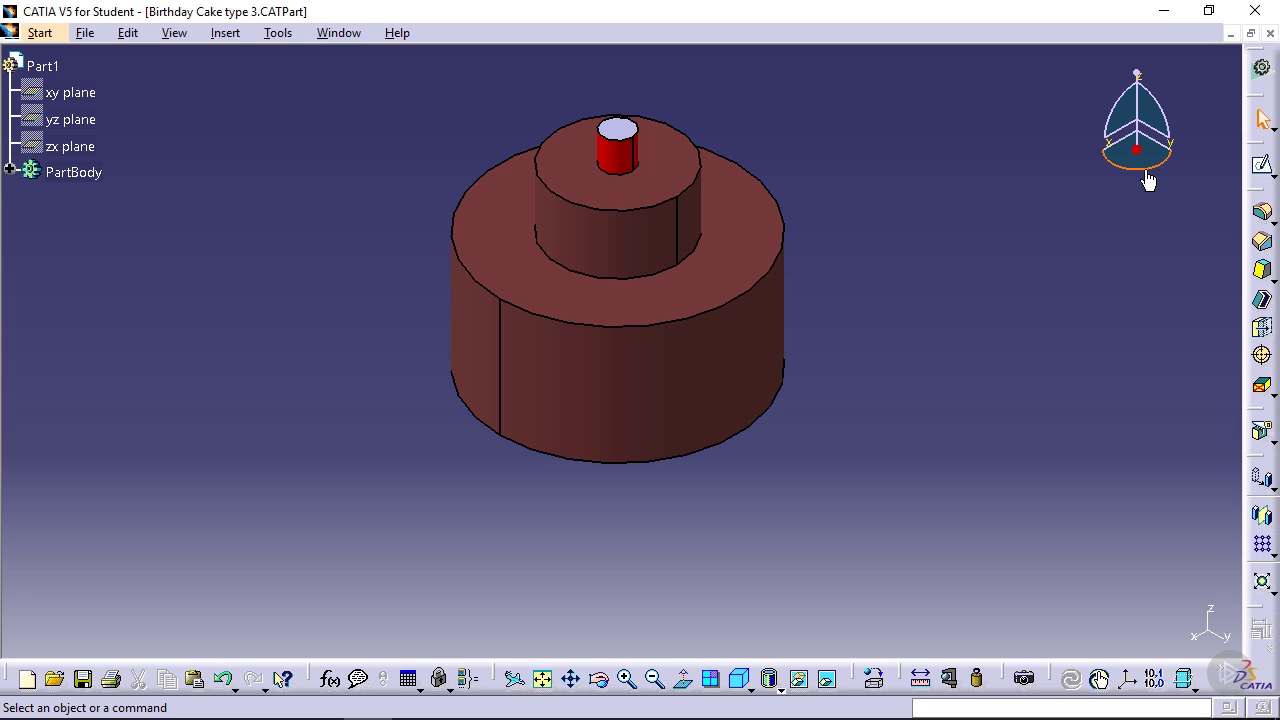
- Rotate the cake with the compass arcs and its free-rotation handle, and restore the isometric view
mouse_move(1148, 172)
mouse_down()
mouse_move(1020, 163)
mouse_move(1200, 150)
mouse_move(1203, 160)
mouse_move(1042, 157)
mouse_move(1174, 191)
mouse_move(1160, 165)
mouse_move(1091, 180)
mouse_move(1129, 170)
mouse_move(1110, 165)
mouse_move(1160, 165)
mouse_move(1122, 166)
mouse_move(1146, 177)
mouse_up()
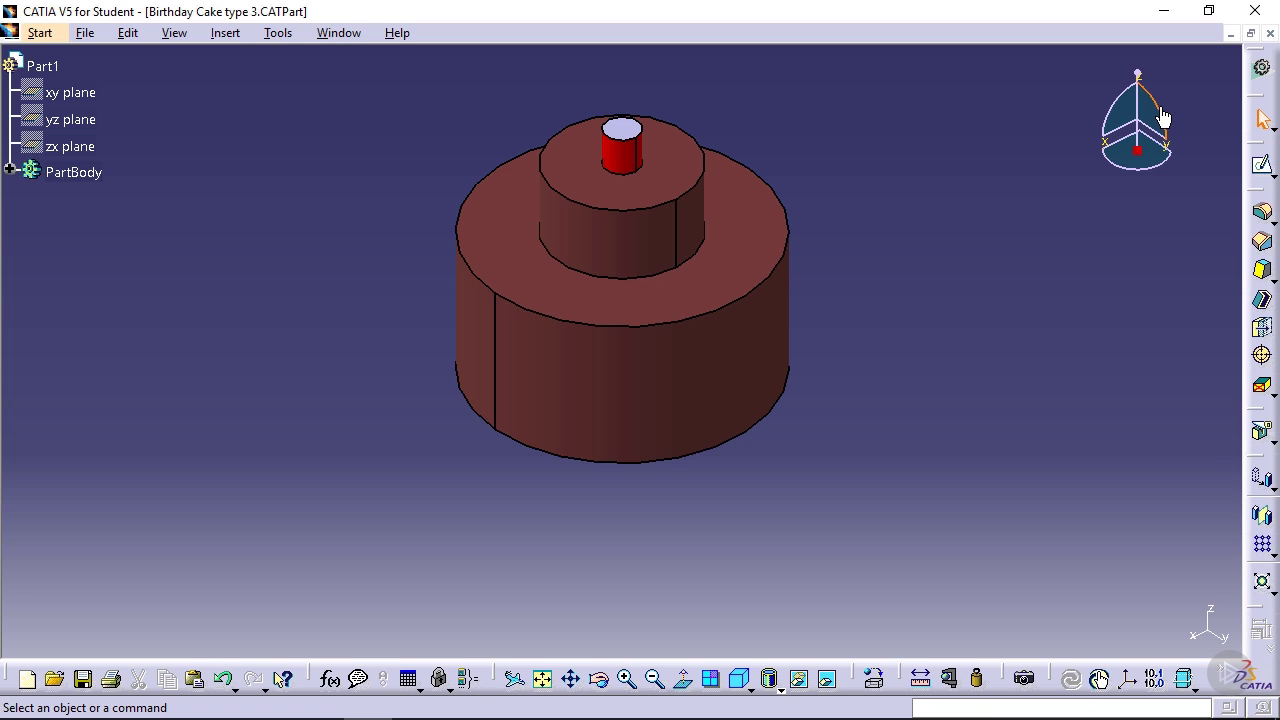
mouse_move(1162, 118)
mouse_down()
mouse_move(1150, 195)
mouse_move(1122, 108)
mouse_move(1034, 151)
mouse_move(1054, 186)
mouse_move(1134, 137)
mouse_move(1169, 145)
mouse_move(1154, 103)
mouse_move(1163, 109)
mouse_up()
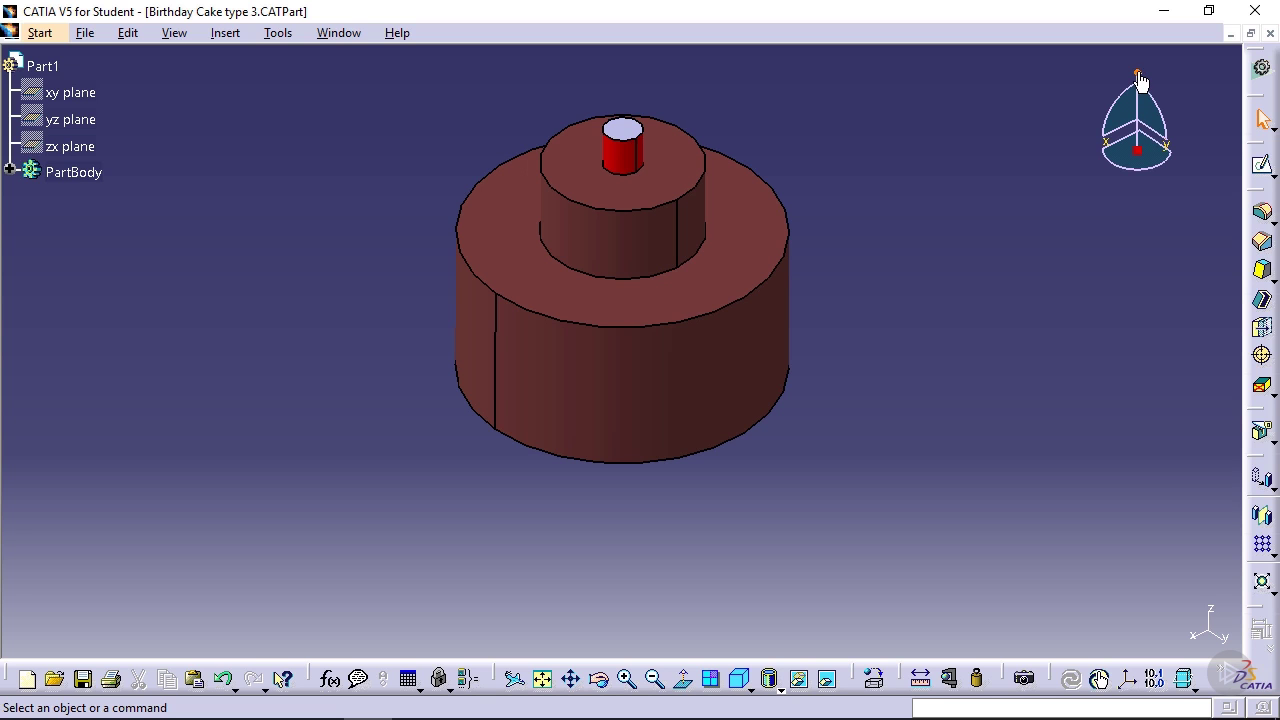
mouse_move(1140, 80)
mouse_down()
mouse_move(1134, 309)
mouse_move(1126, 77)
mouse_move(1140, 60)
mouse_move(1185, 78)
mouse_move(1140, 71)
mouse_up()
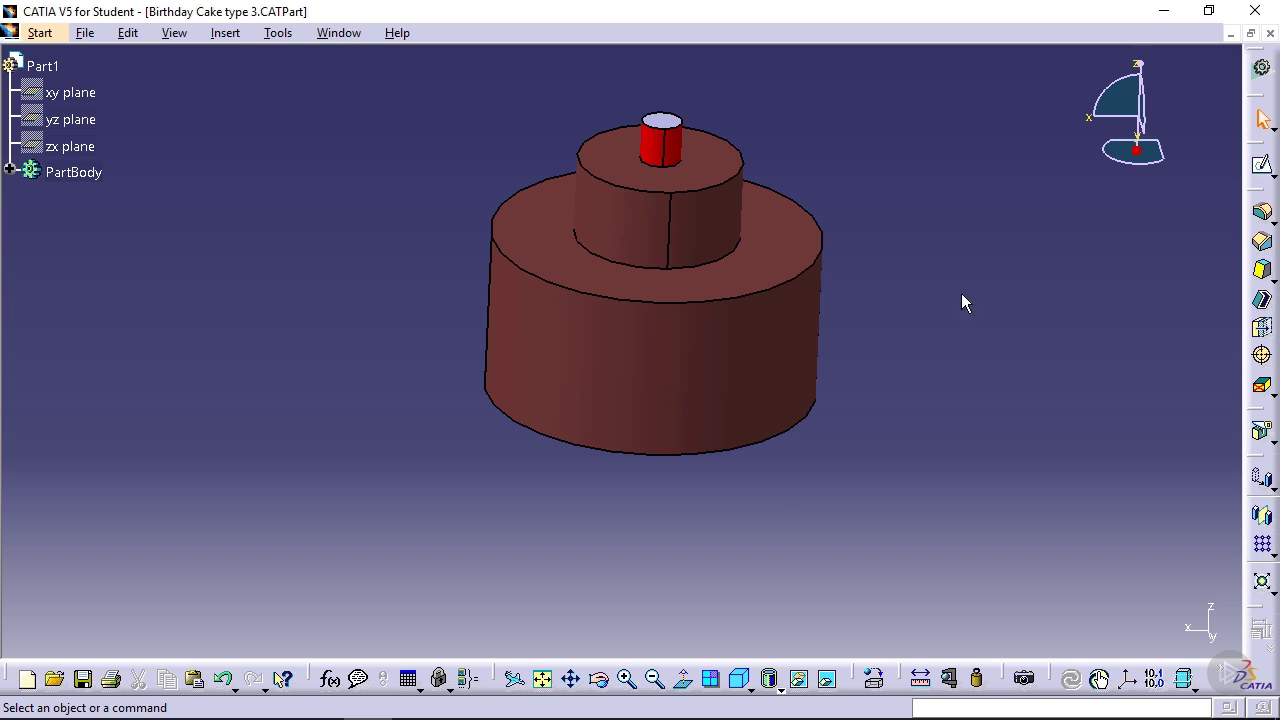
click(740, 680)
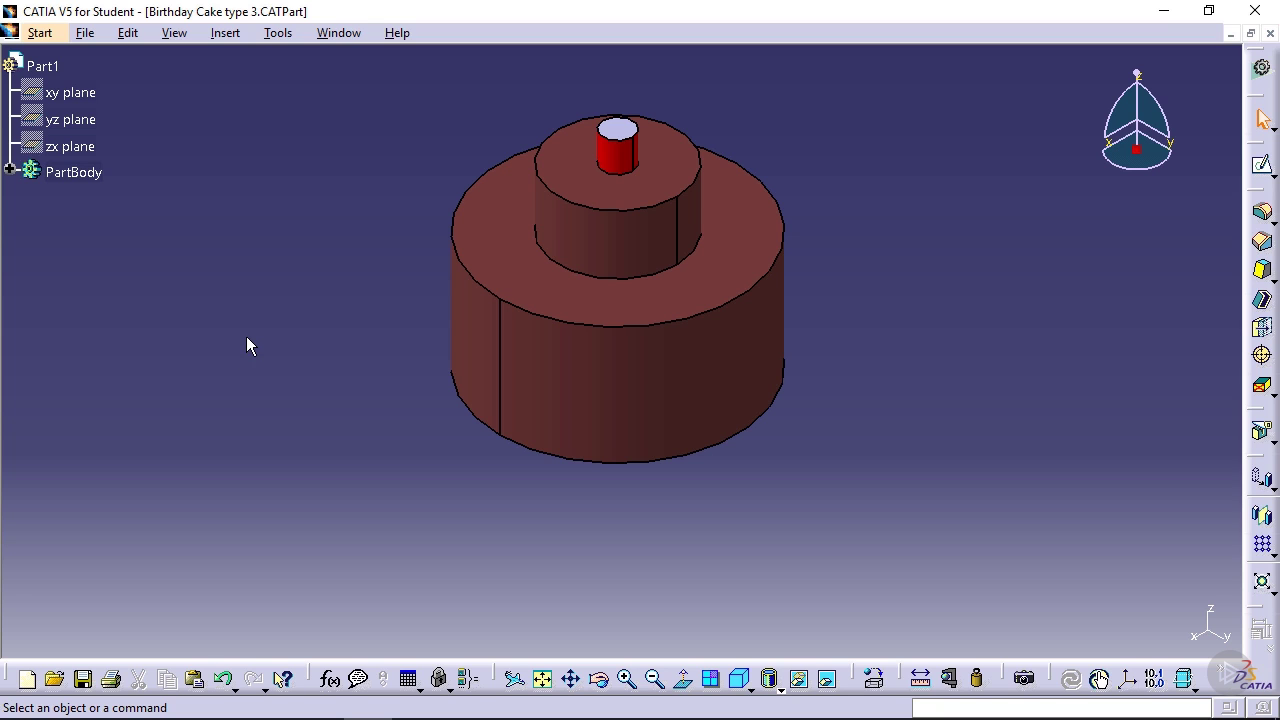
- Shift the specification tree up and down repeatedly, leaving it somewhat lower than its original position
scroll(247, 337, up, 3)
scroll(247, 337, down, 3)
scroll(247, 334, up, 3)
scroll(247, 334, down, 2)
scroll(247, 334, up, 3)
scroll(247, 334, down, 3)
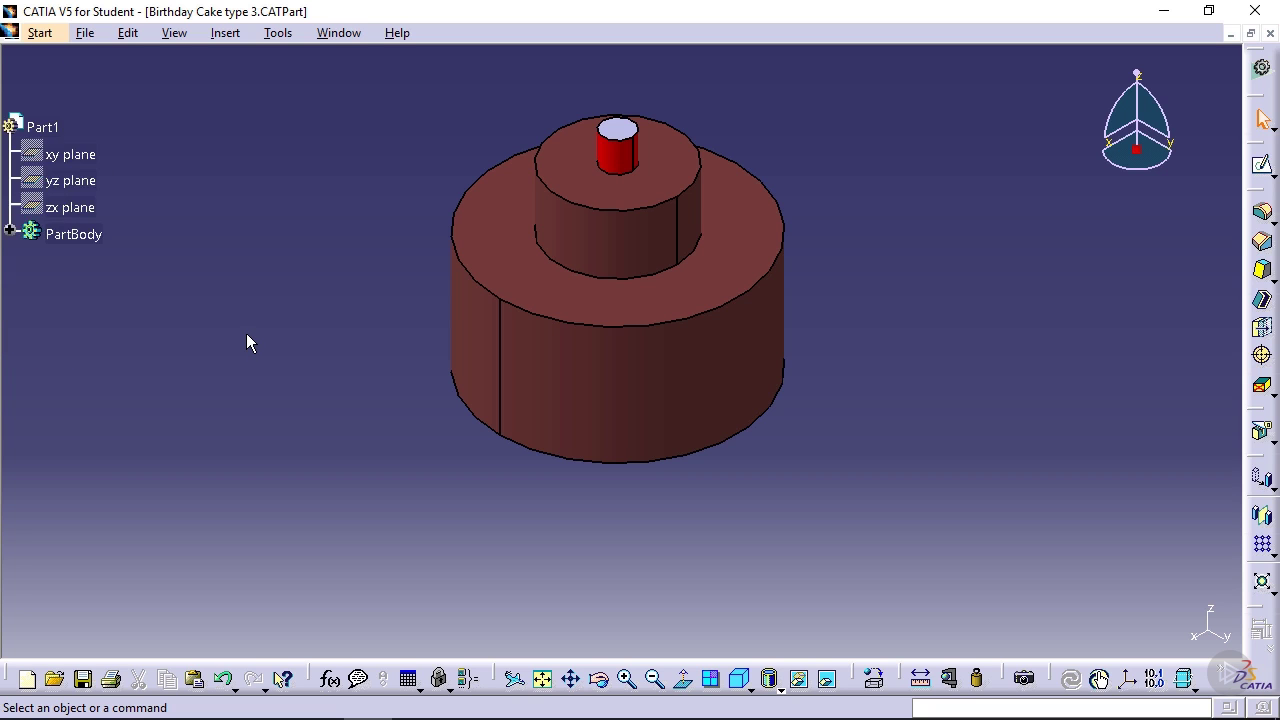
scroll(247, 334, up, 2)
scroll(247, 334, down, 2)
scroll(246, 333, up, 3)
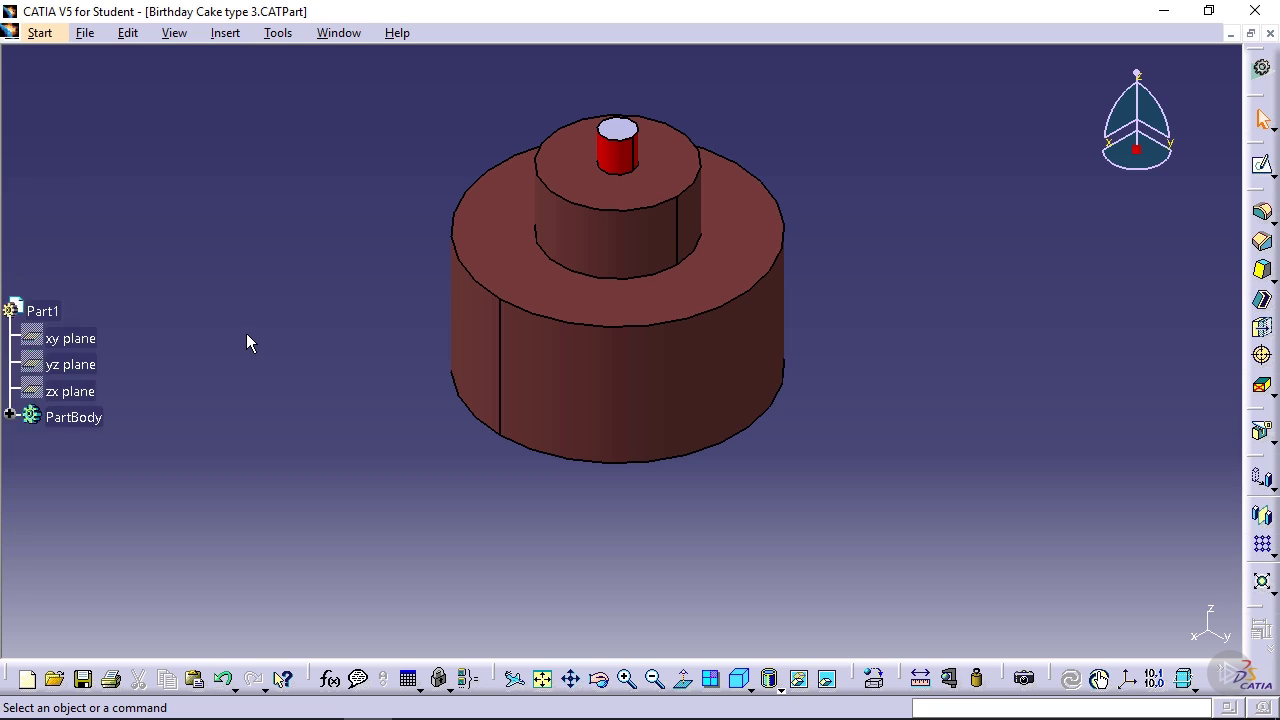
scroll(246, 333, down, 4)
scroll(247, 334, up, 4)
scroll(247, 334, down, 3)
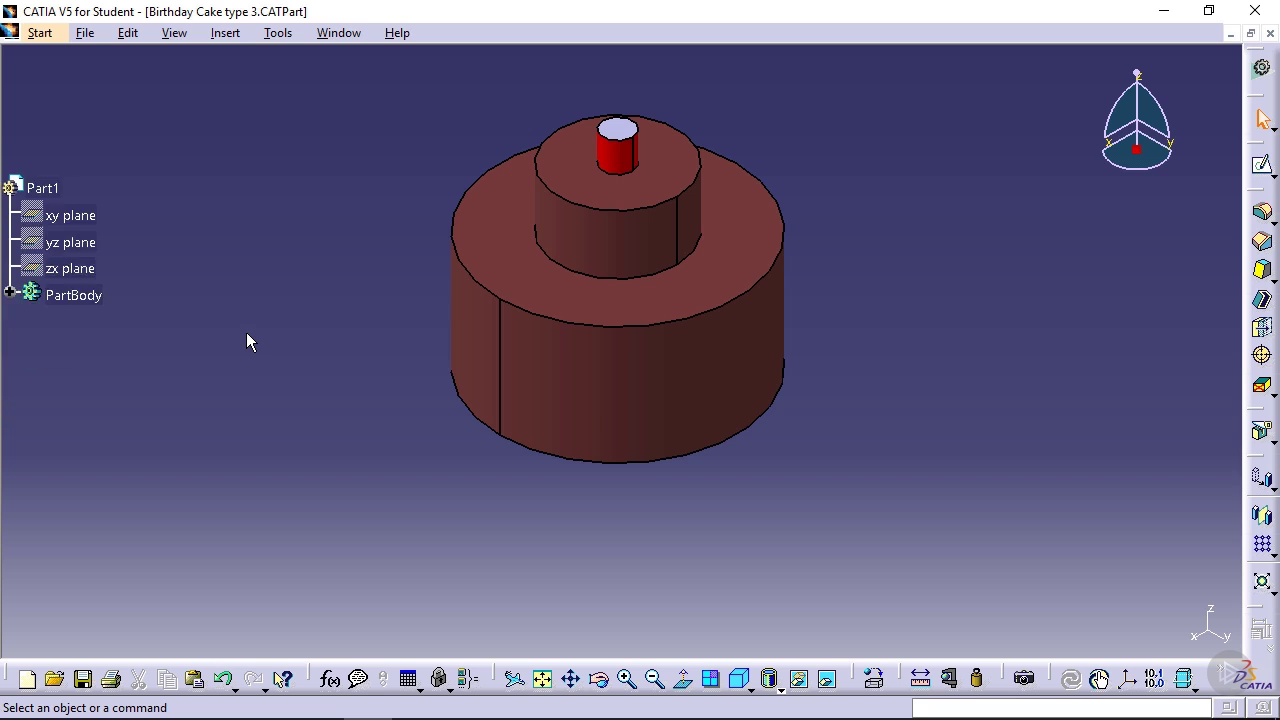
scroll(247, 334, up, 1)
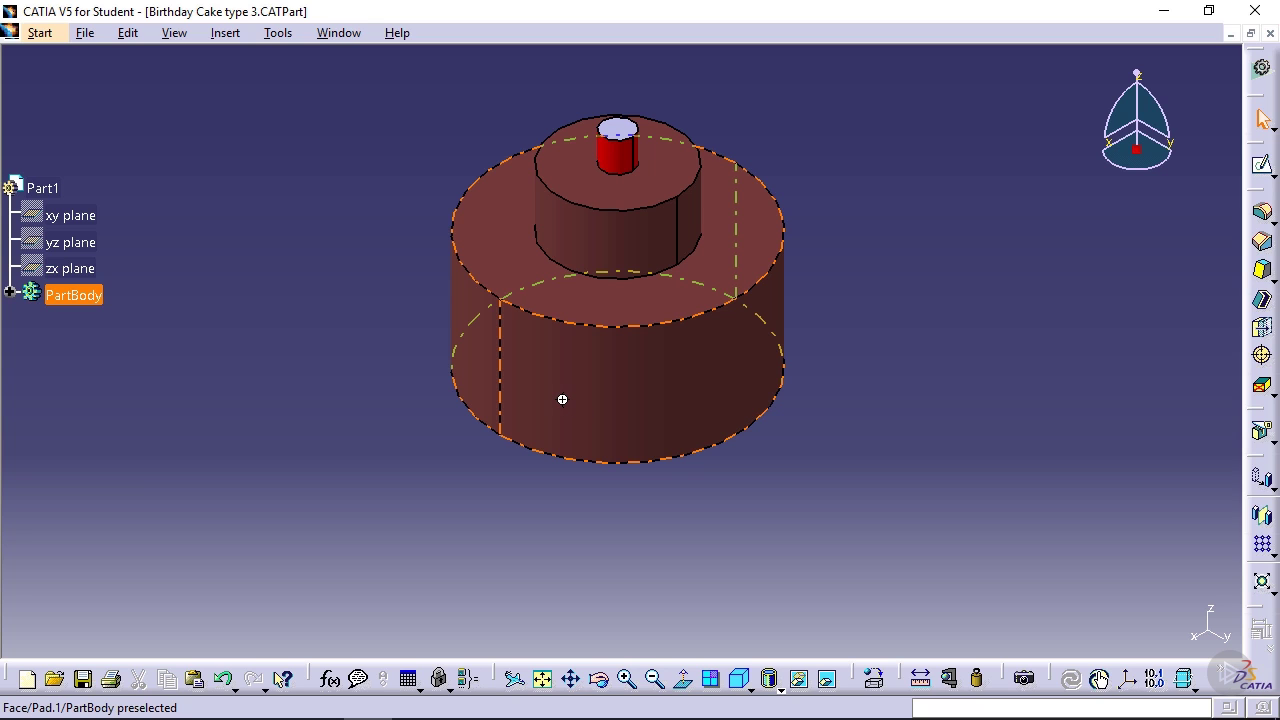
- Pan the cake around the view, and zoom out until it appears smaller
mouse_move(562, 399)
middle_down()
mouse_move(600, 209)
mouse_move(563, 429)
mouse_move(332, 419)
mouse_move(394, 343)
mouse_move(949, 377)
mouse_move(426, 280)
mouse_move(503, 433)
mouse_move(717, 389)
mouse_move(417, 357)
mouse_move(743, 377)
mouse_move(491, 502)
mouse_move(386, 423)
mouse_move(766, 394)
mouse_move(551, 377)
middle_up()
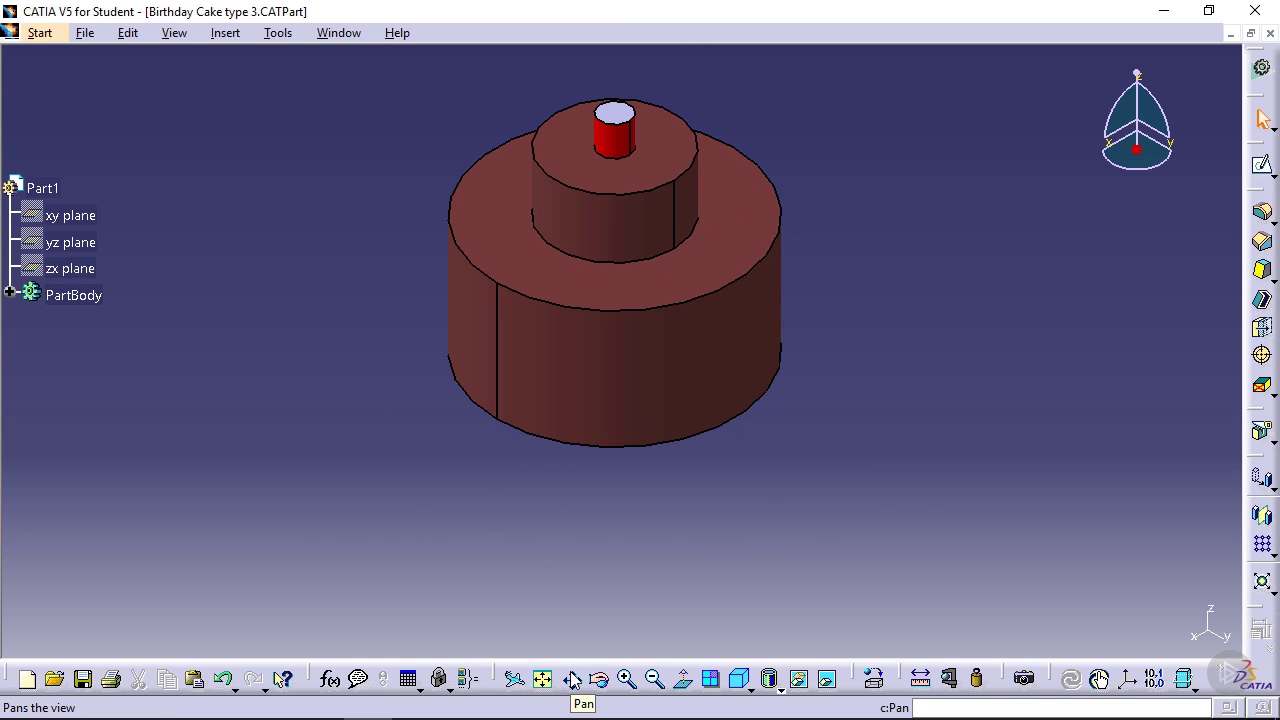
middle_click(526, 464)
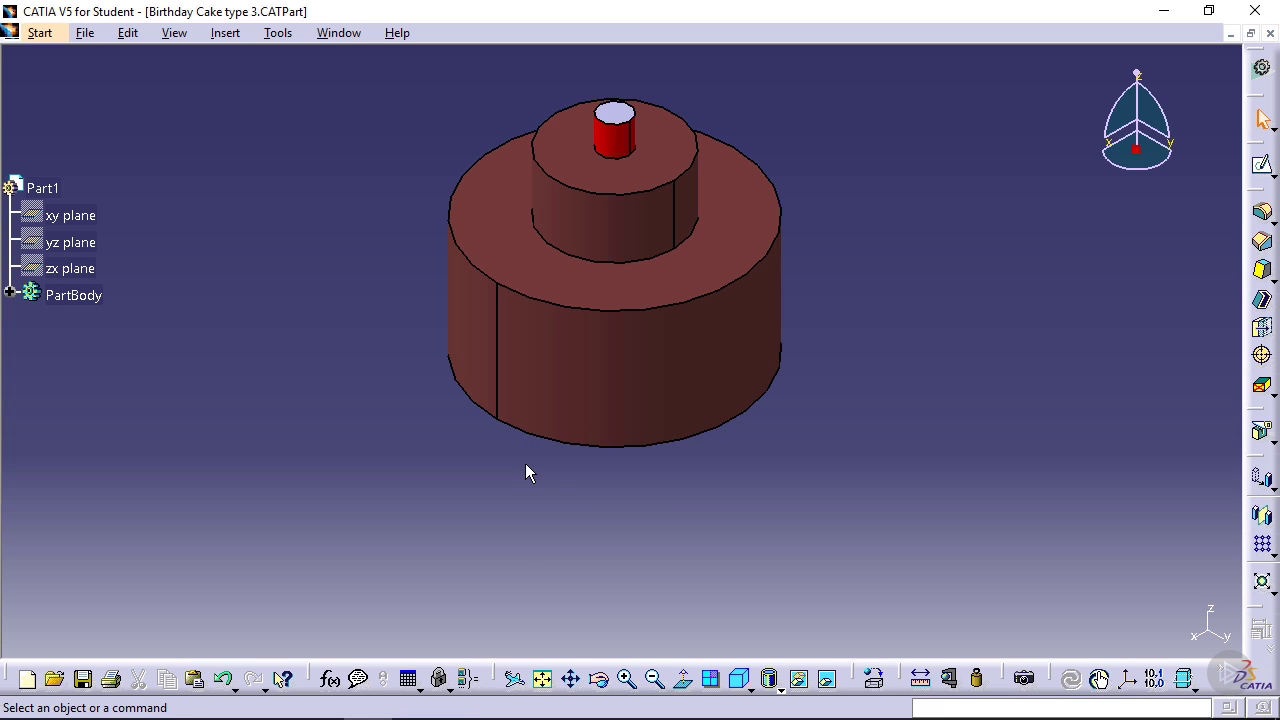
middle_drag(526, 464, 524, 470)
middle_drag(524, 470, 800, 487)
middle_click(503, 461)
ctrl+middle_drag(504, 469, 614, 534)
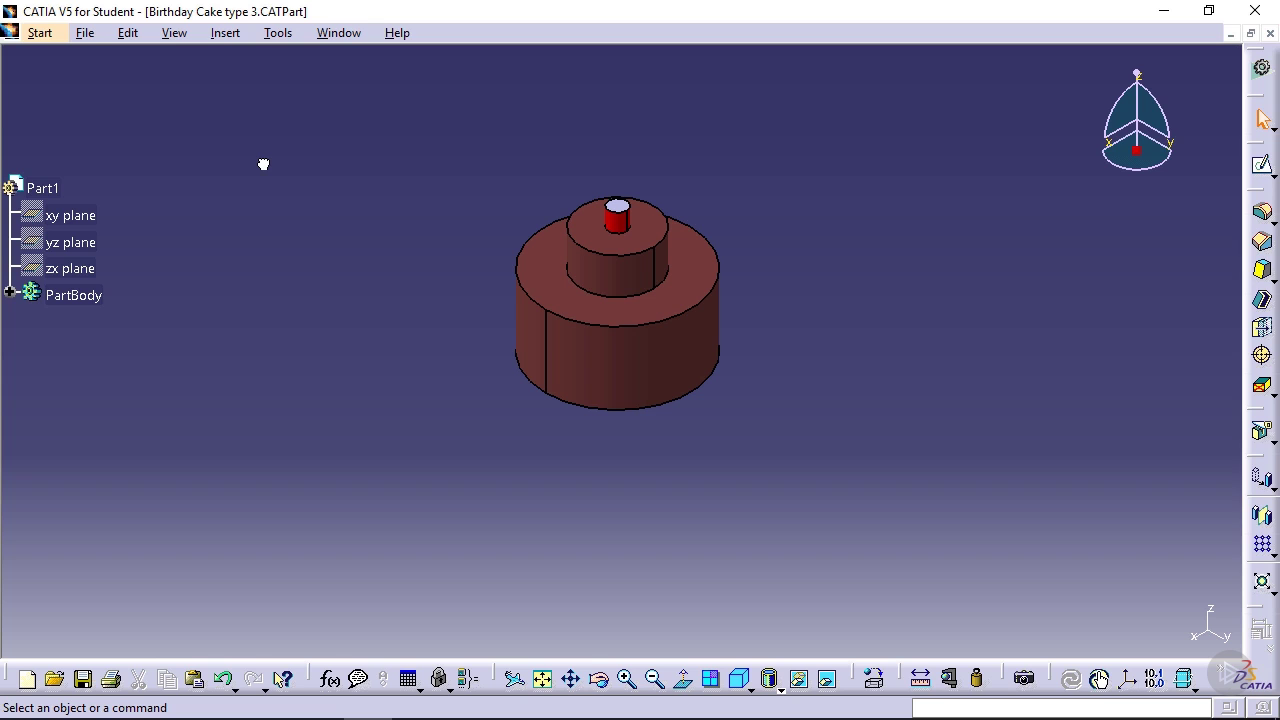